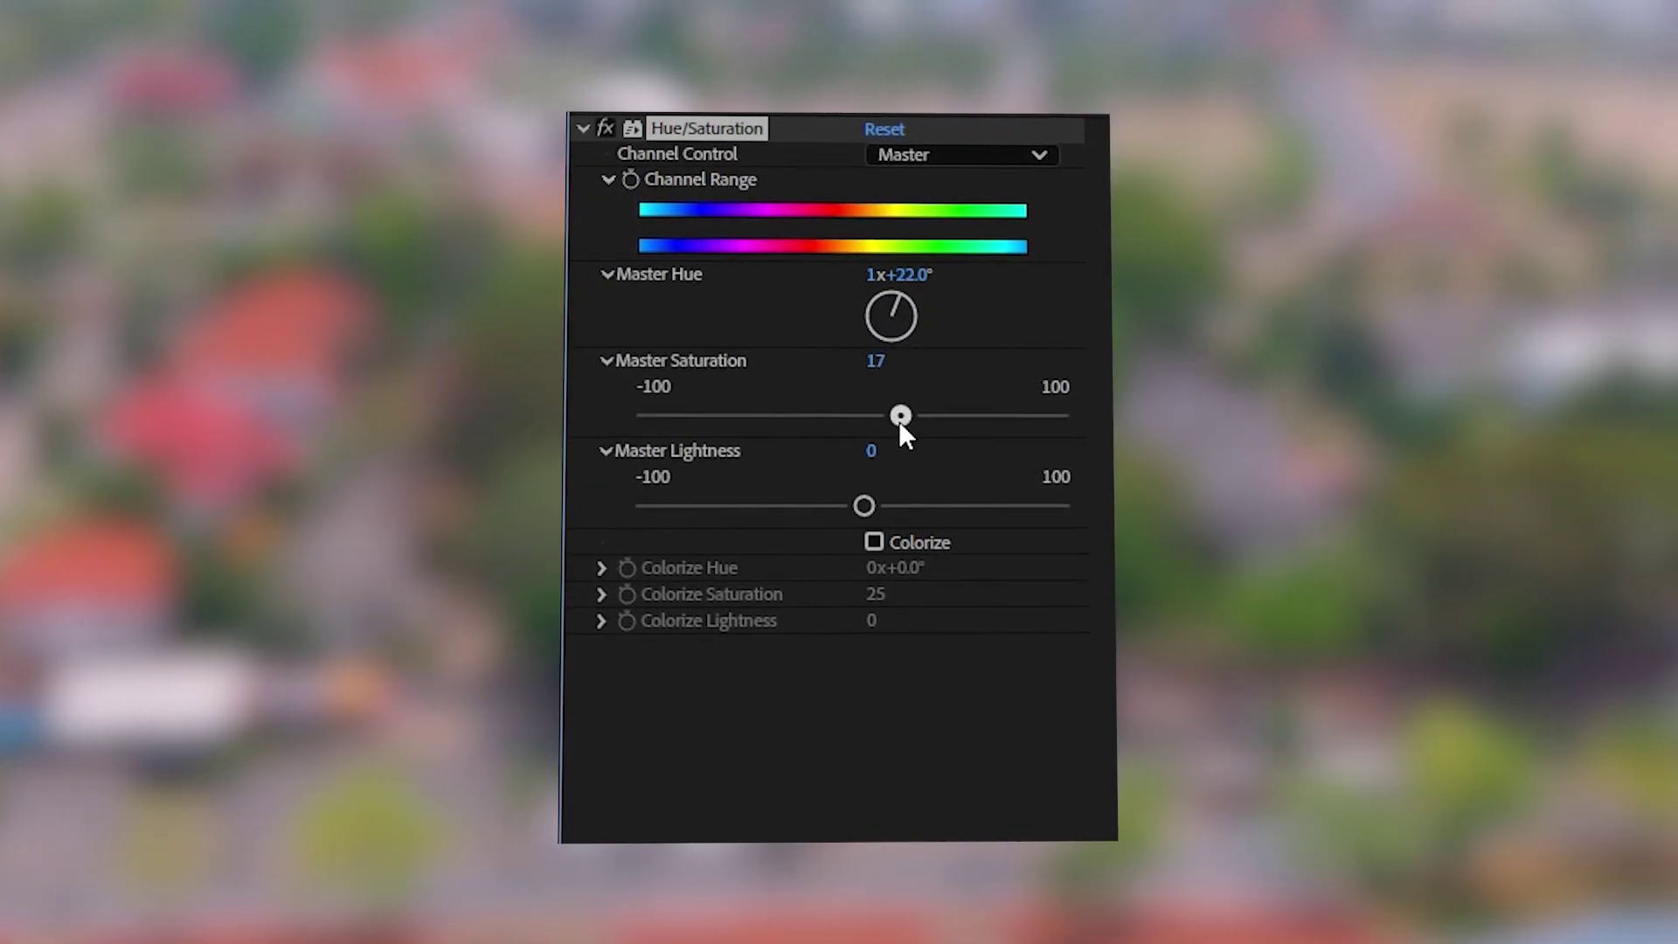
- Adjust the Hue/Saturation effect's master saturation and master lightness
left_click_drag(900, 416, 844, 416)
left_click_drag(1258, 416, 1389, 416)
left_click_drag(1274, 507, 1312, 497)
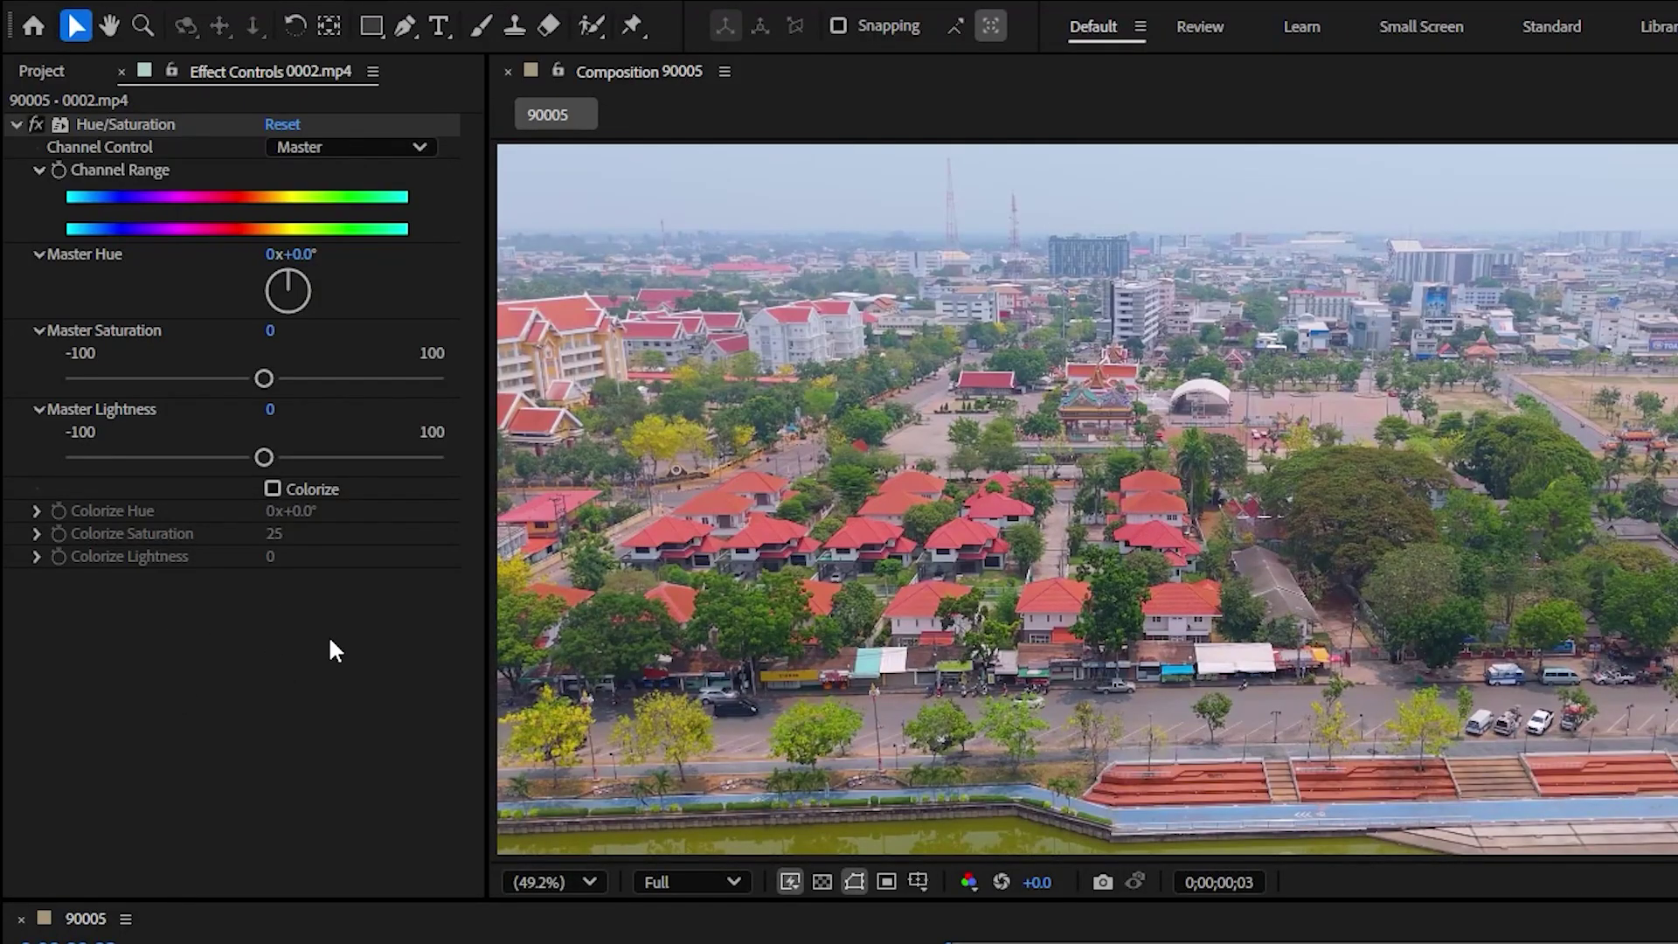
- Try shifting the master hue and the master saturation of the 0002.mp4 city clip
left_click(316, 664)
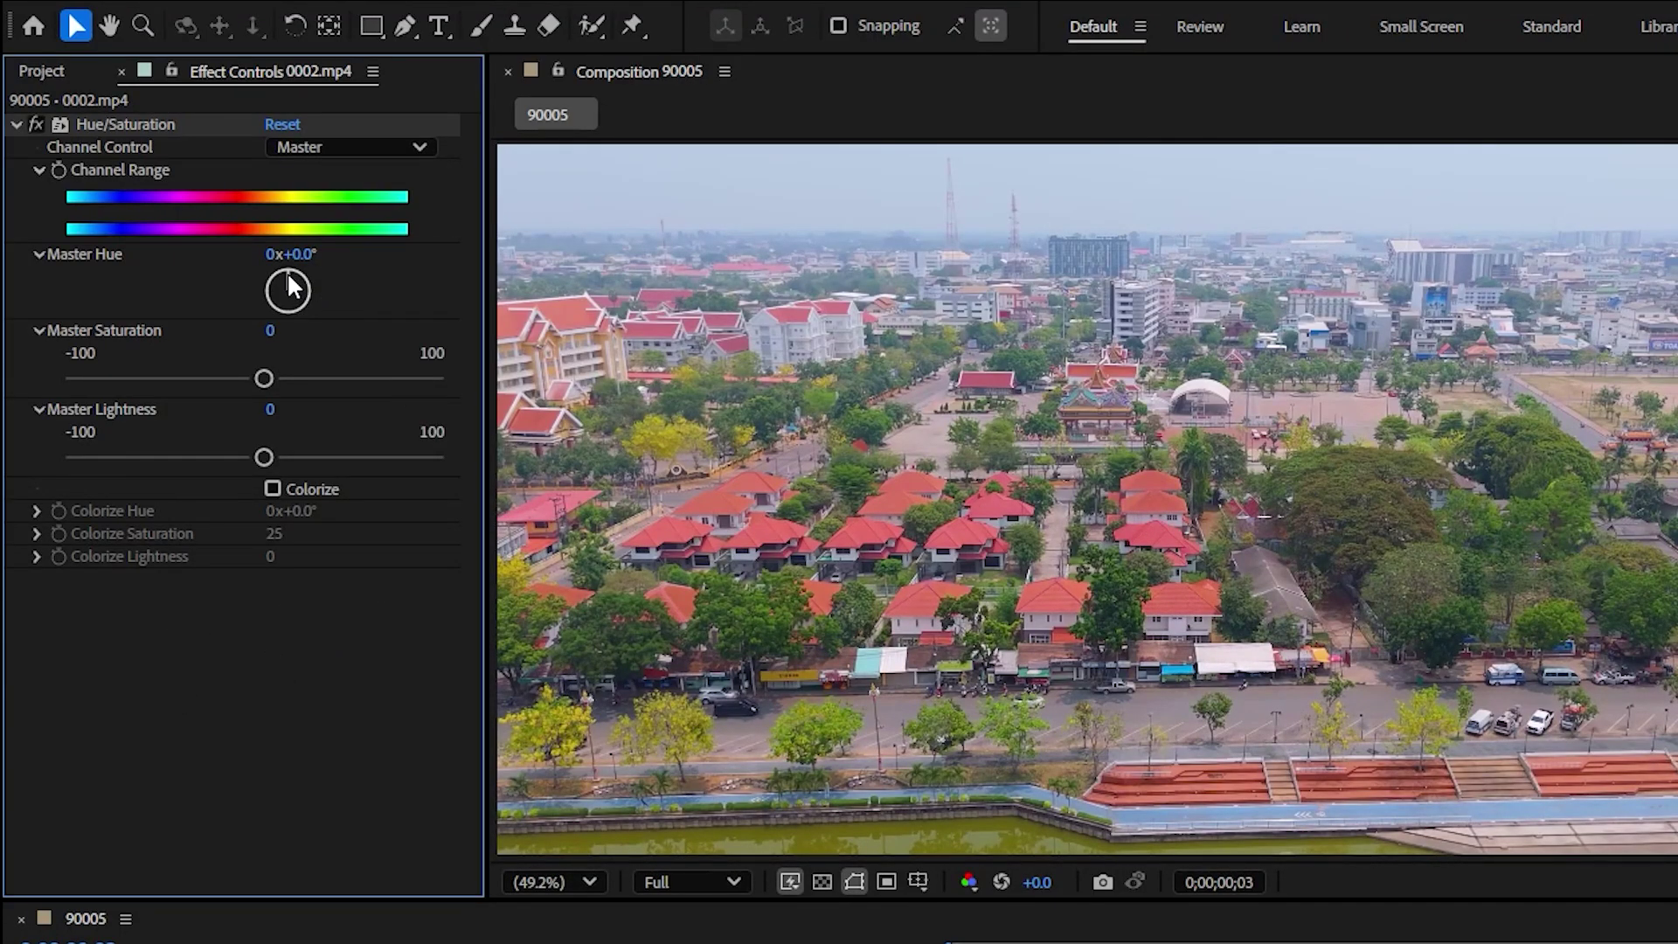
left_click_drag(288, 274, 316, 255)
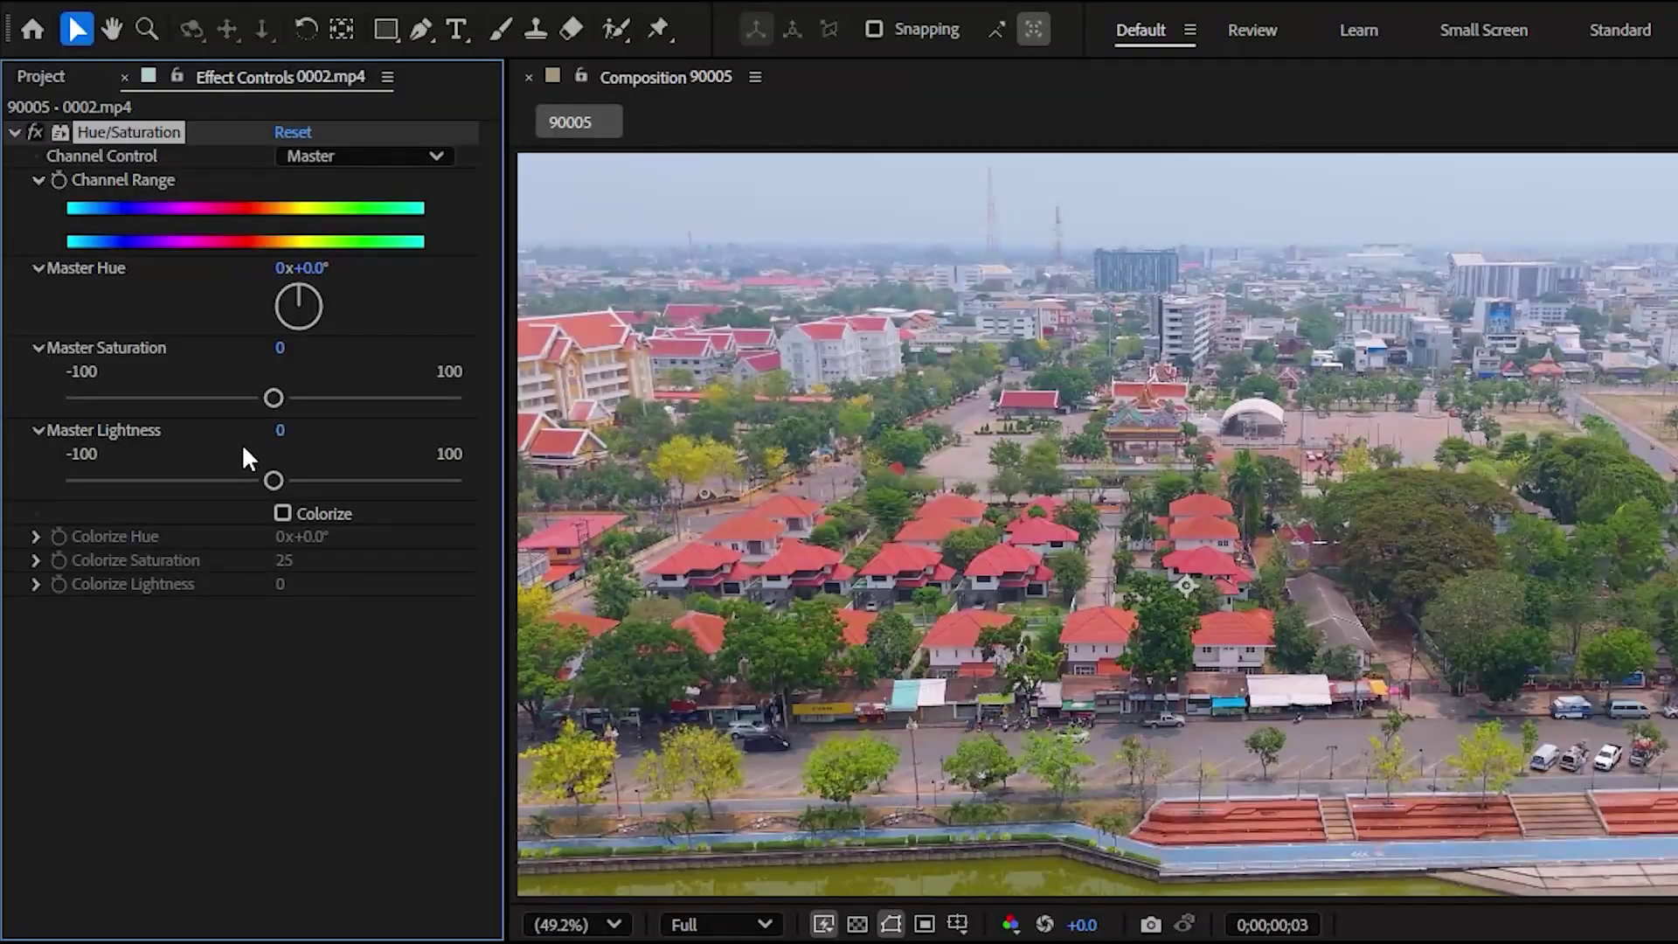
mouse_move(275, 398)
left_mouse_down()
mouse_move(158, 397)
mouse_move(267, 399)
left_mouse_up()
- Switch the channel control to Greens and raise the green saturation to make the trees more vivid
left_click(360, 156)
left_click(345, 275)
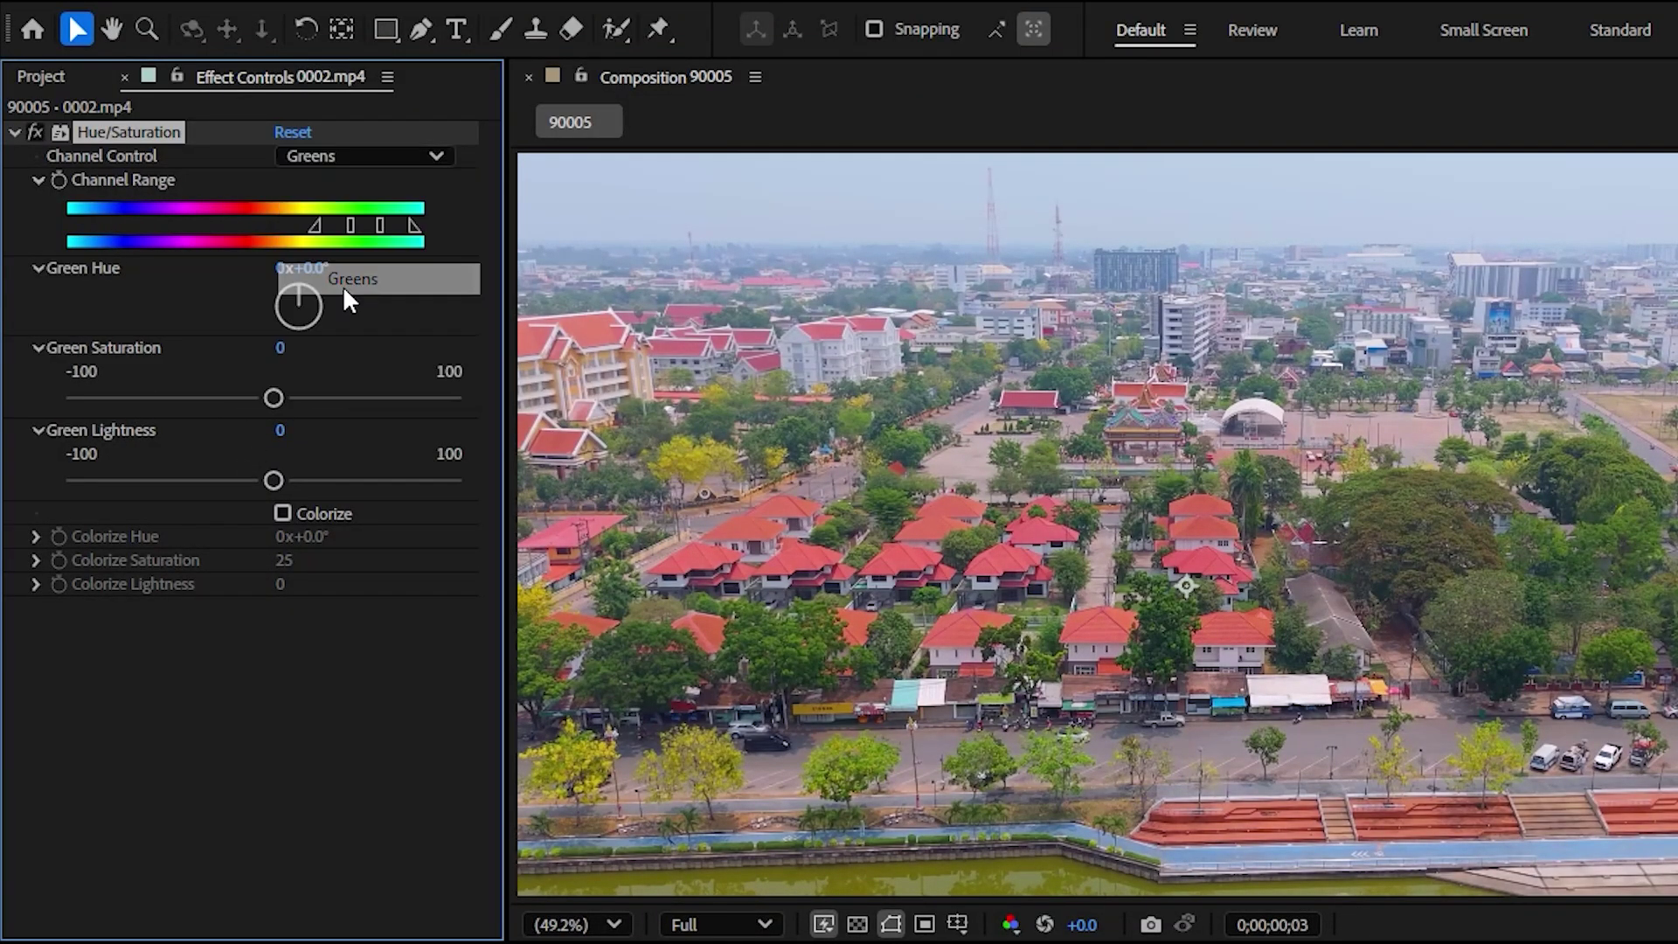
left_click_drag(274, 398, 170, 397)
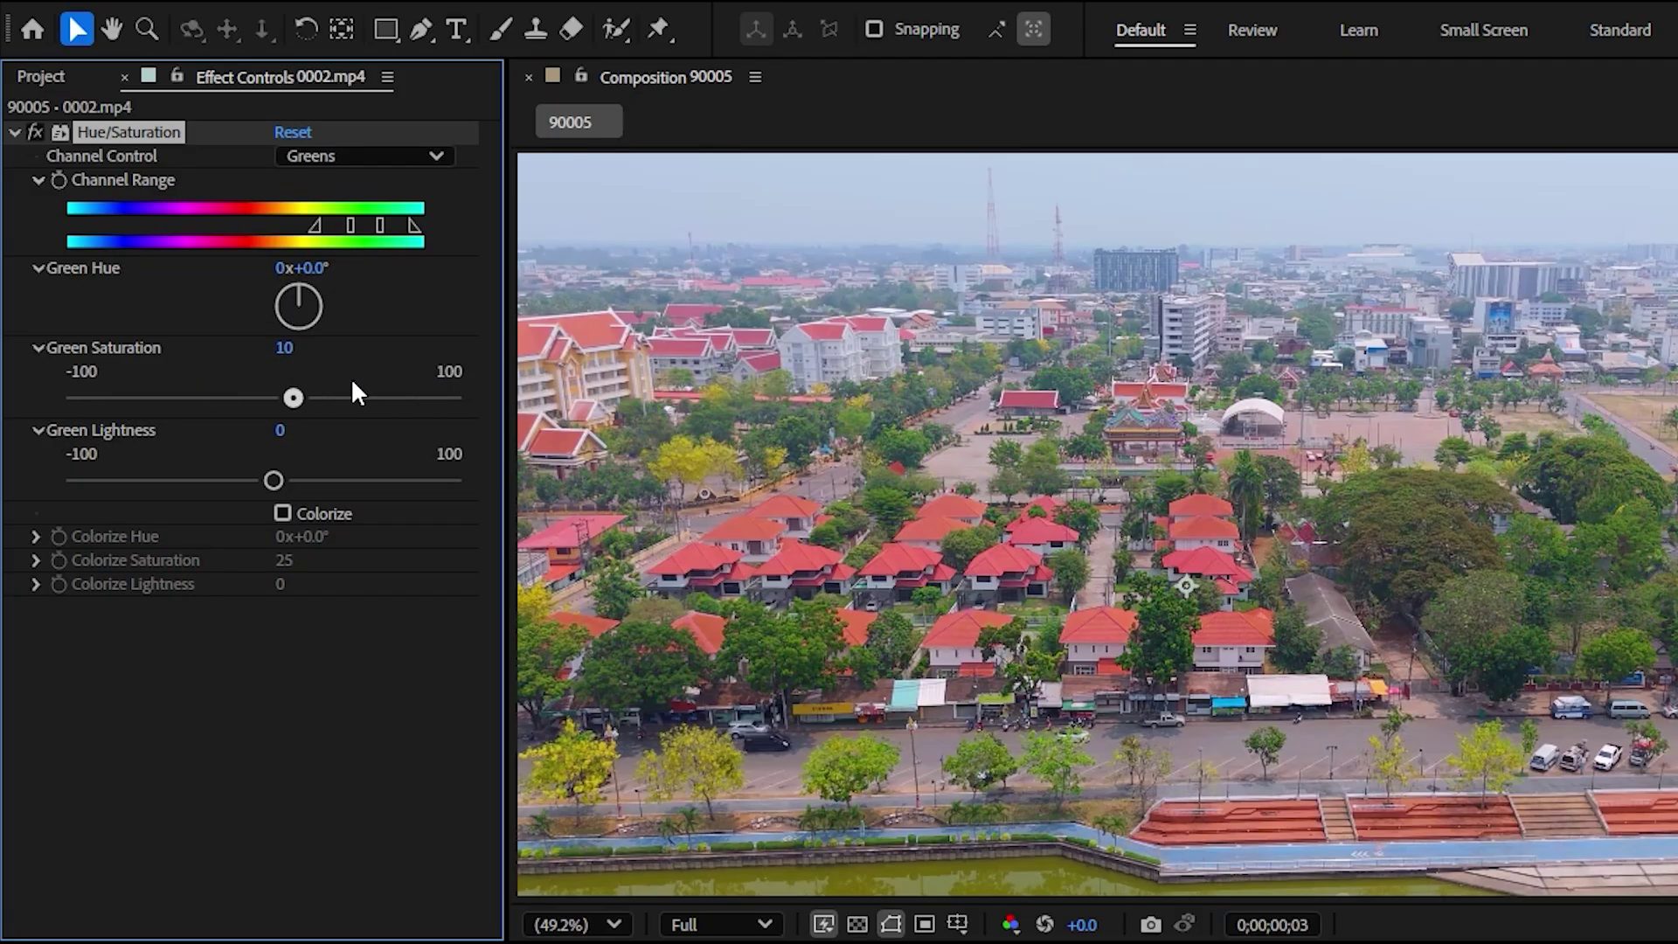
left_click_drag(356, 391, 410, 391)
- Switch the channel control to Blues and adjust the blue saturation of the city clip
left_click(360, 155)
left_click(346, 342)
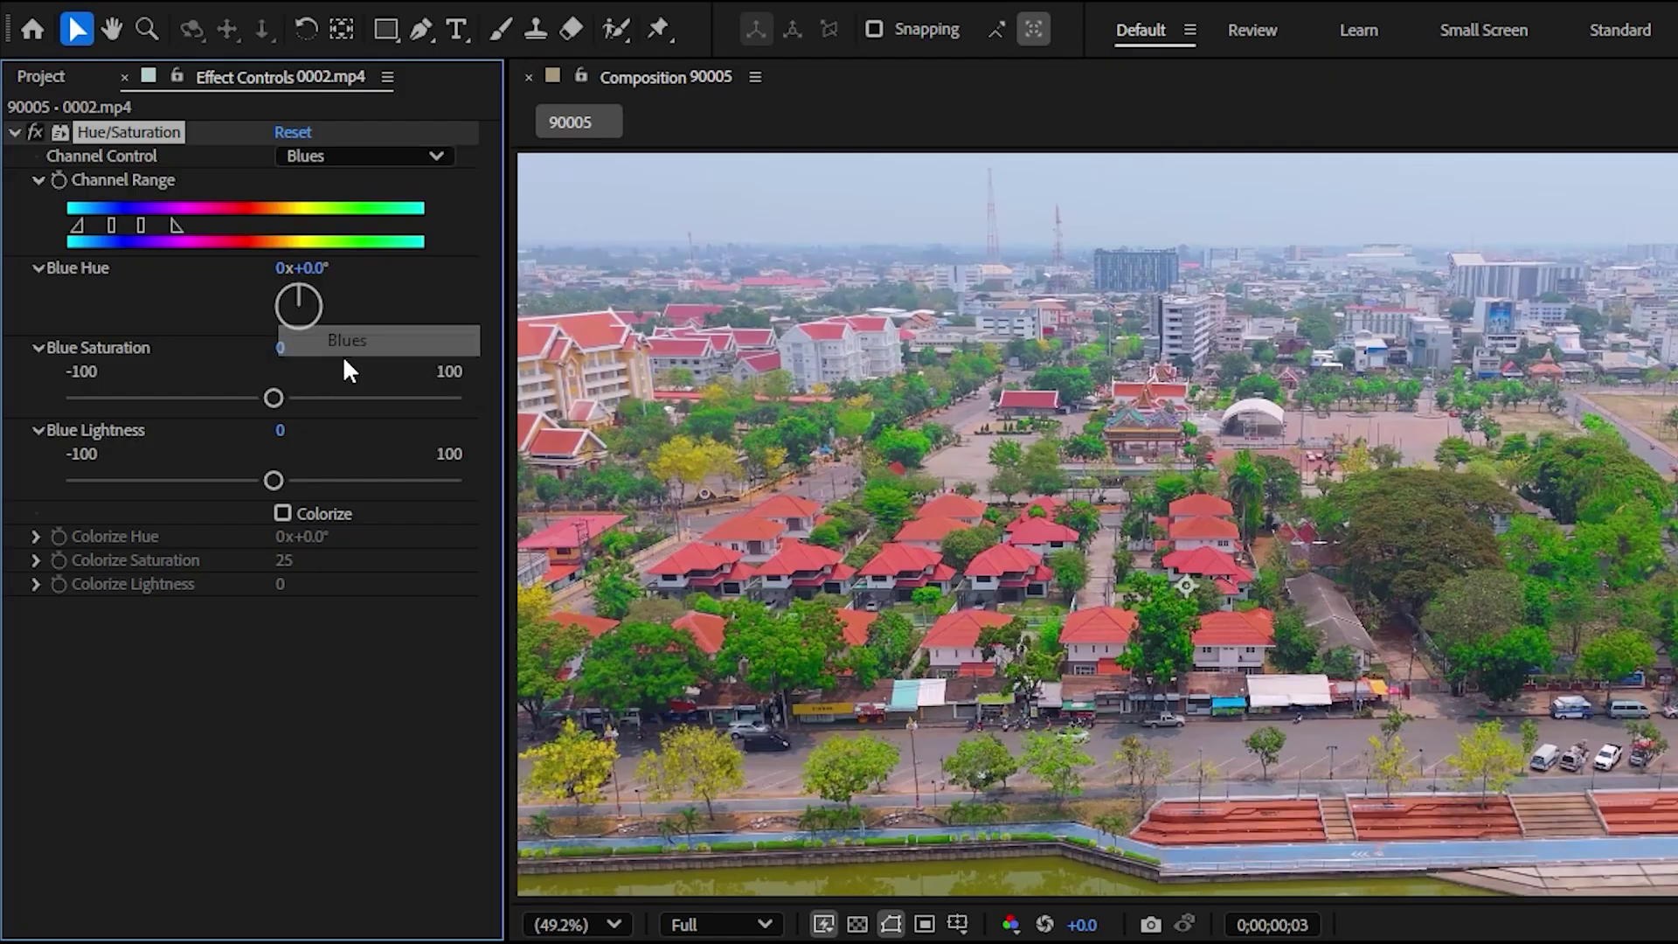
left_click_drag(178, 398, 355, 398)
- Adjust the saturation of the Magentas channel and the Reds channel on the city clip
left_click(360, 156)
left_click(349, 363)
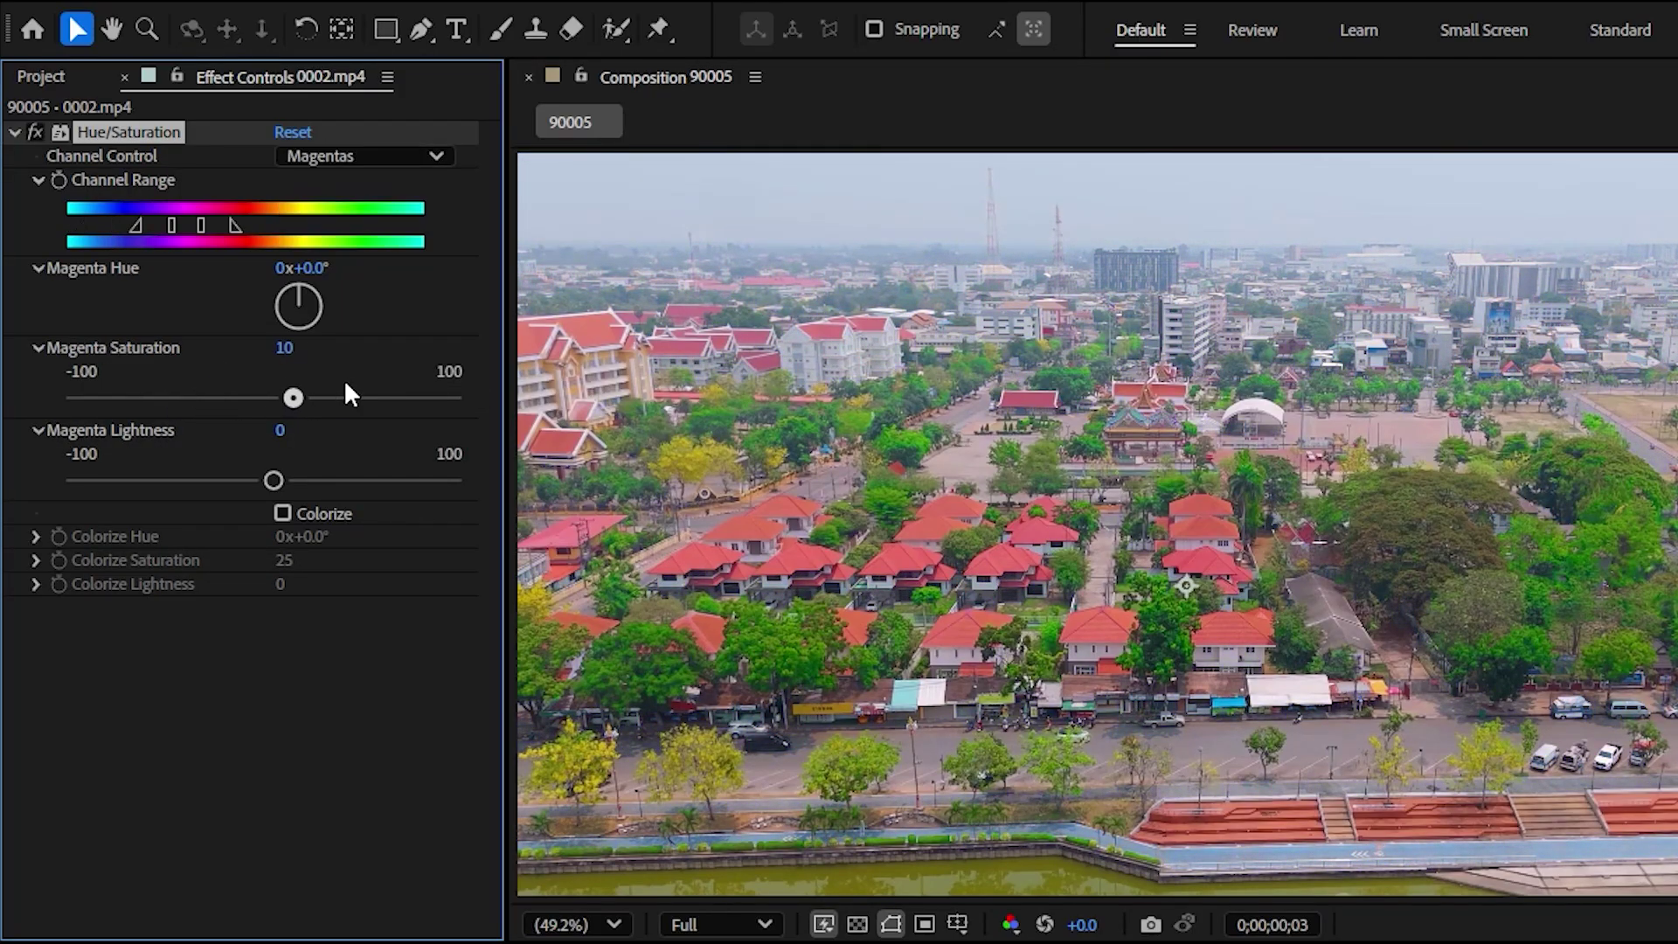
left_click(350, 155)
left_click(336, 213)
left_click_drag(207, 398, 253, 396)
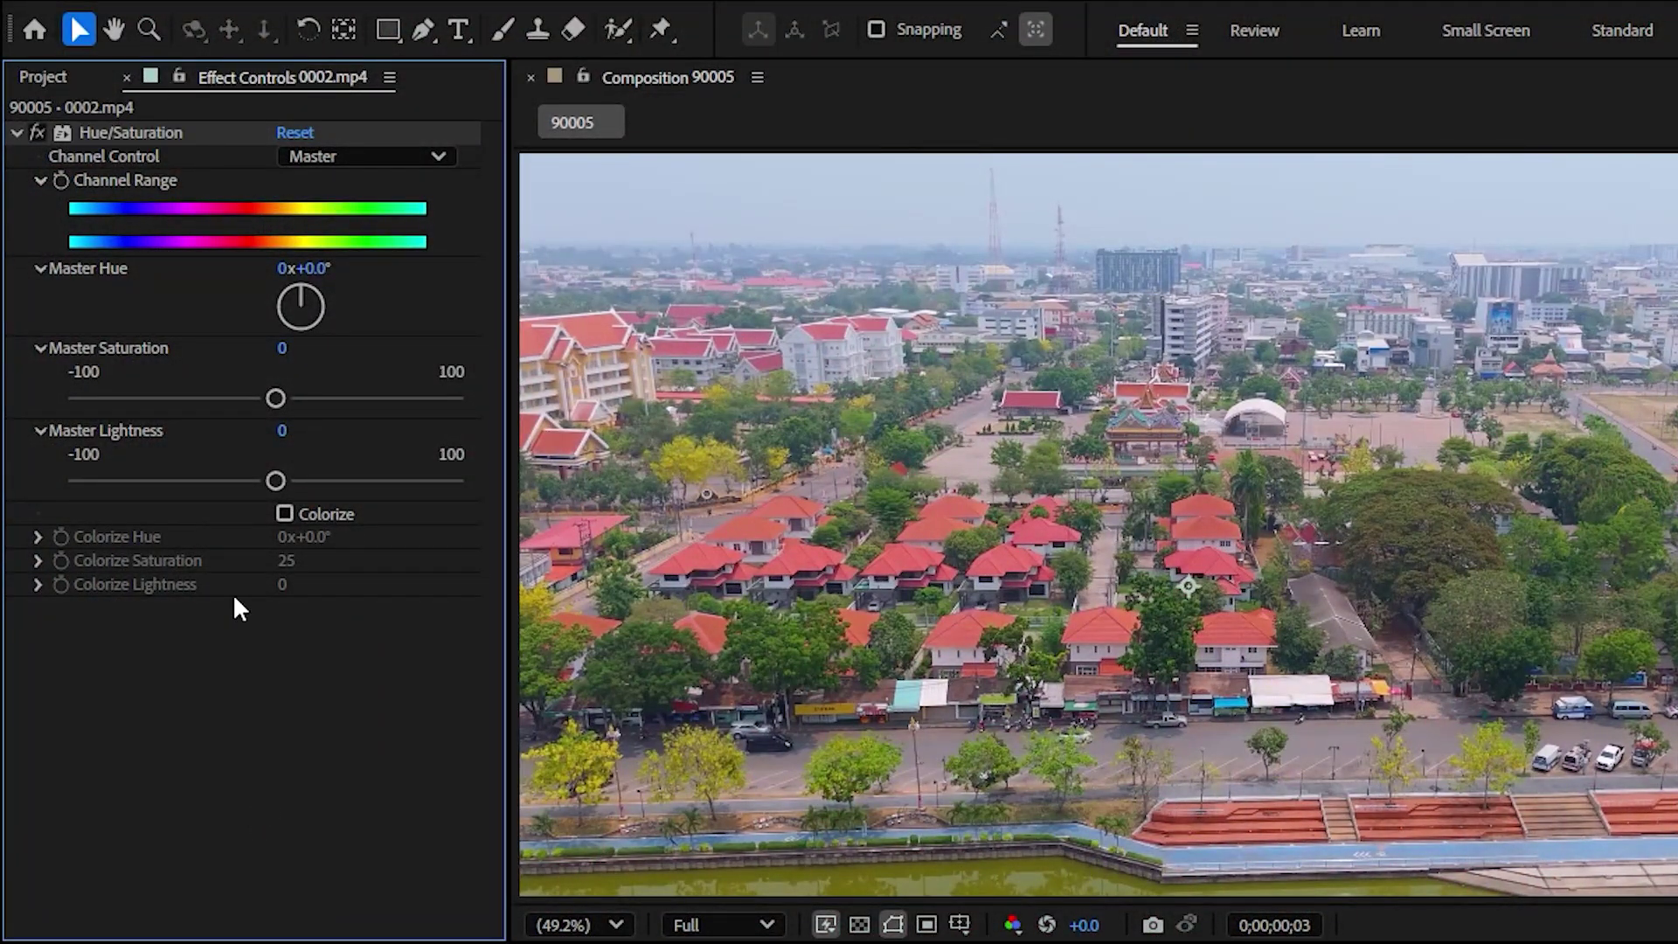
- Set the city clip's master lightness to -6 and adjust the lightness of the Reds channel to alter the roofs
mouse_move(282, 480)
left_mouse_down()
mouse_move(379, 477)
mouse_move(156, 477)
mouse_move(294, 480)
mouse_move(197, 480)
mouse_move(263, 481)
left_mouse_up()
left_click(359, 156)
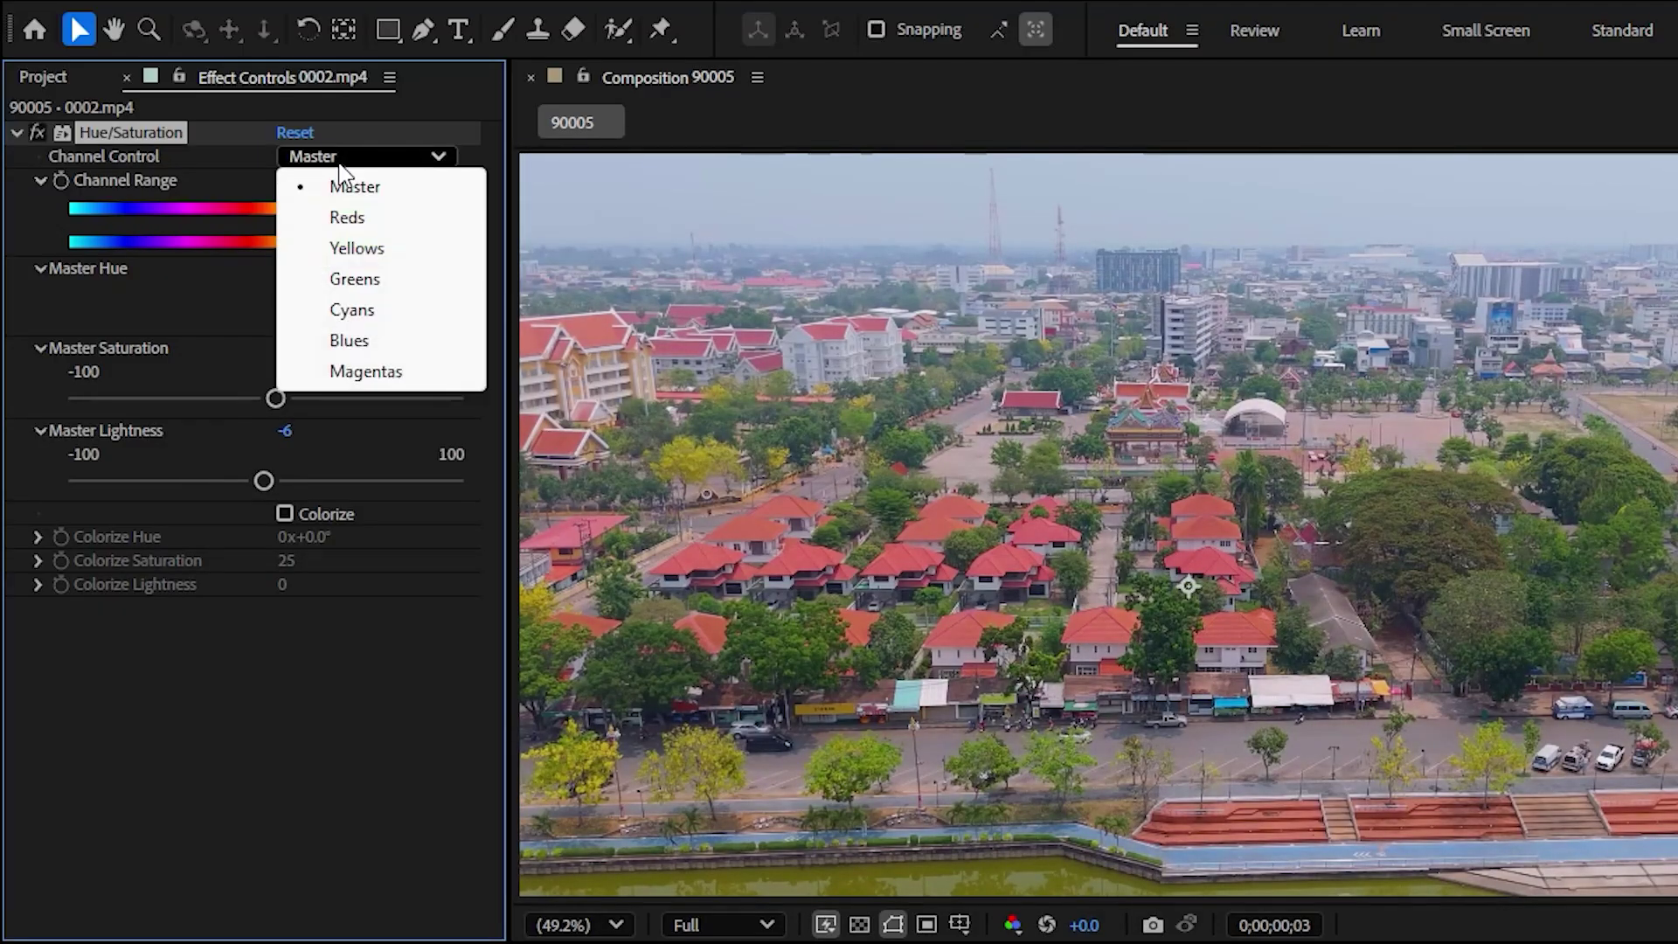
left_click(350, 229)
left_click_drag(273, 480, 235, 482)
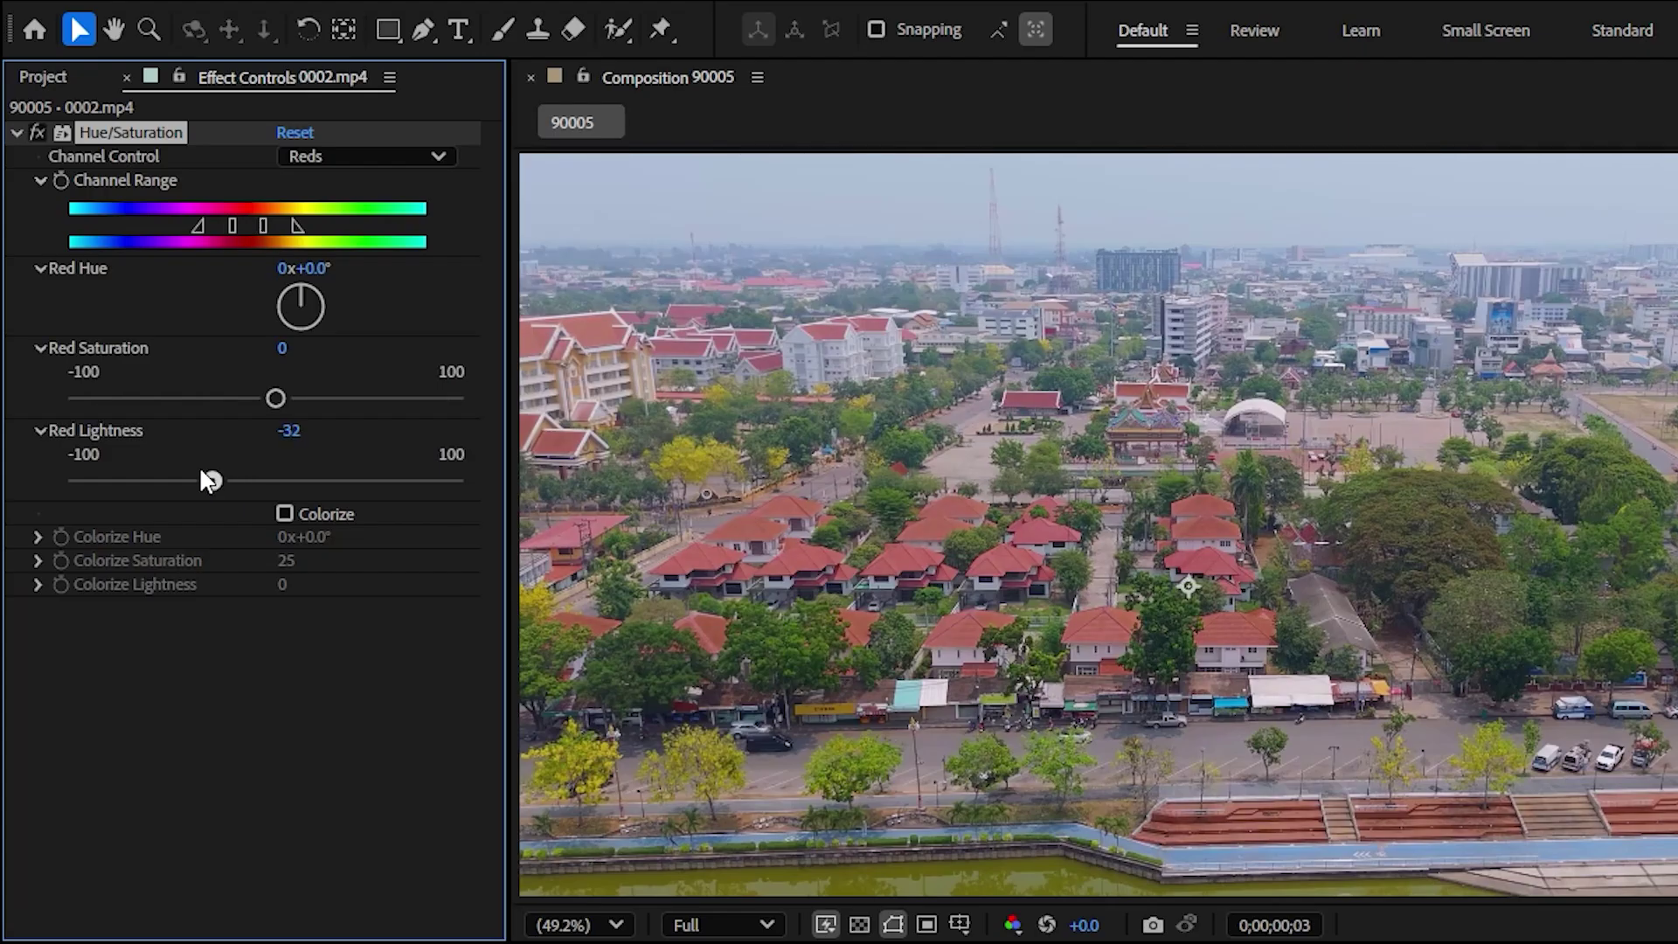
left_click_drag(247, 481, 359, 479)
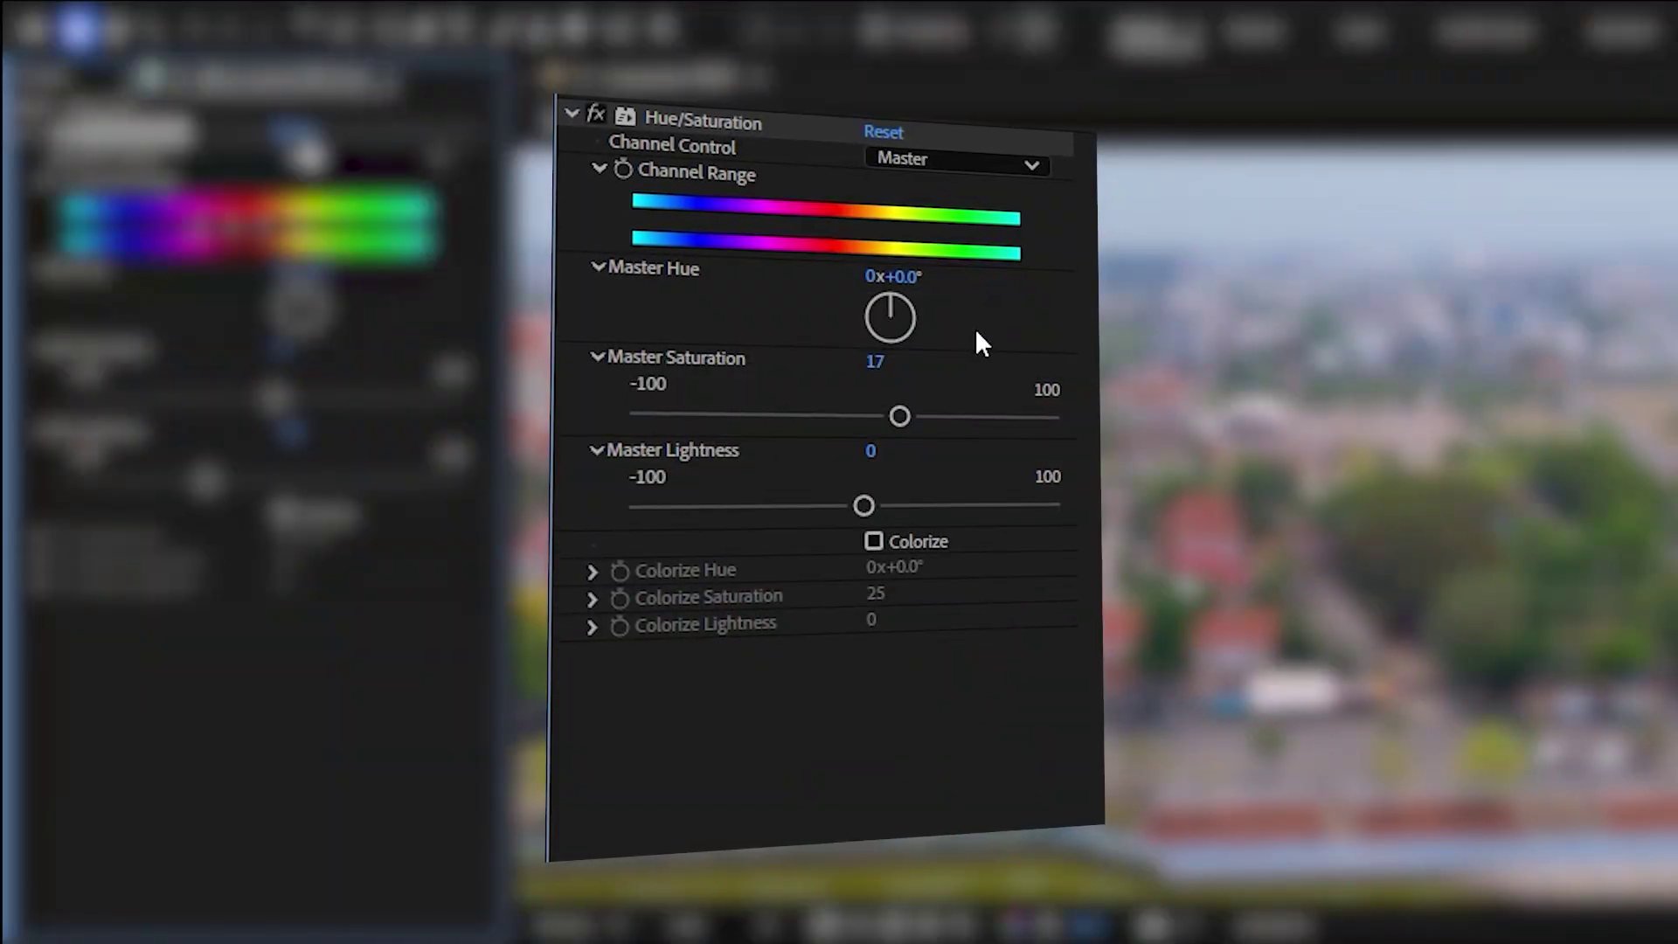
- Rotate the master hue on the blanceddd.mp4 palm grove clip and on the 8000.mp4 river clip
mouse_move(889, 295)
left_mouse_down()
mouse_move(907, 330)
mouse_move(878, 341)
mouse_move(866, 316)
mouse_move(905, 292)
left_mouse_up()
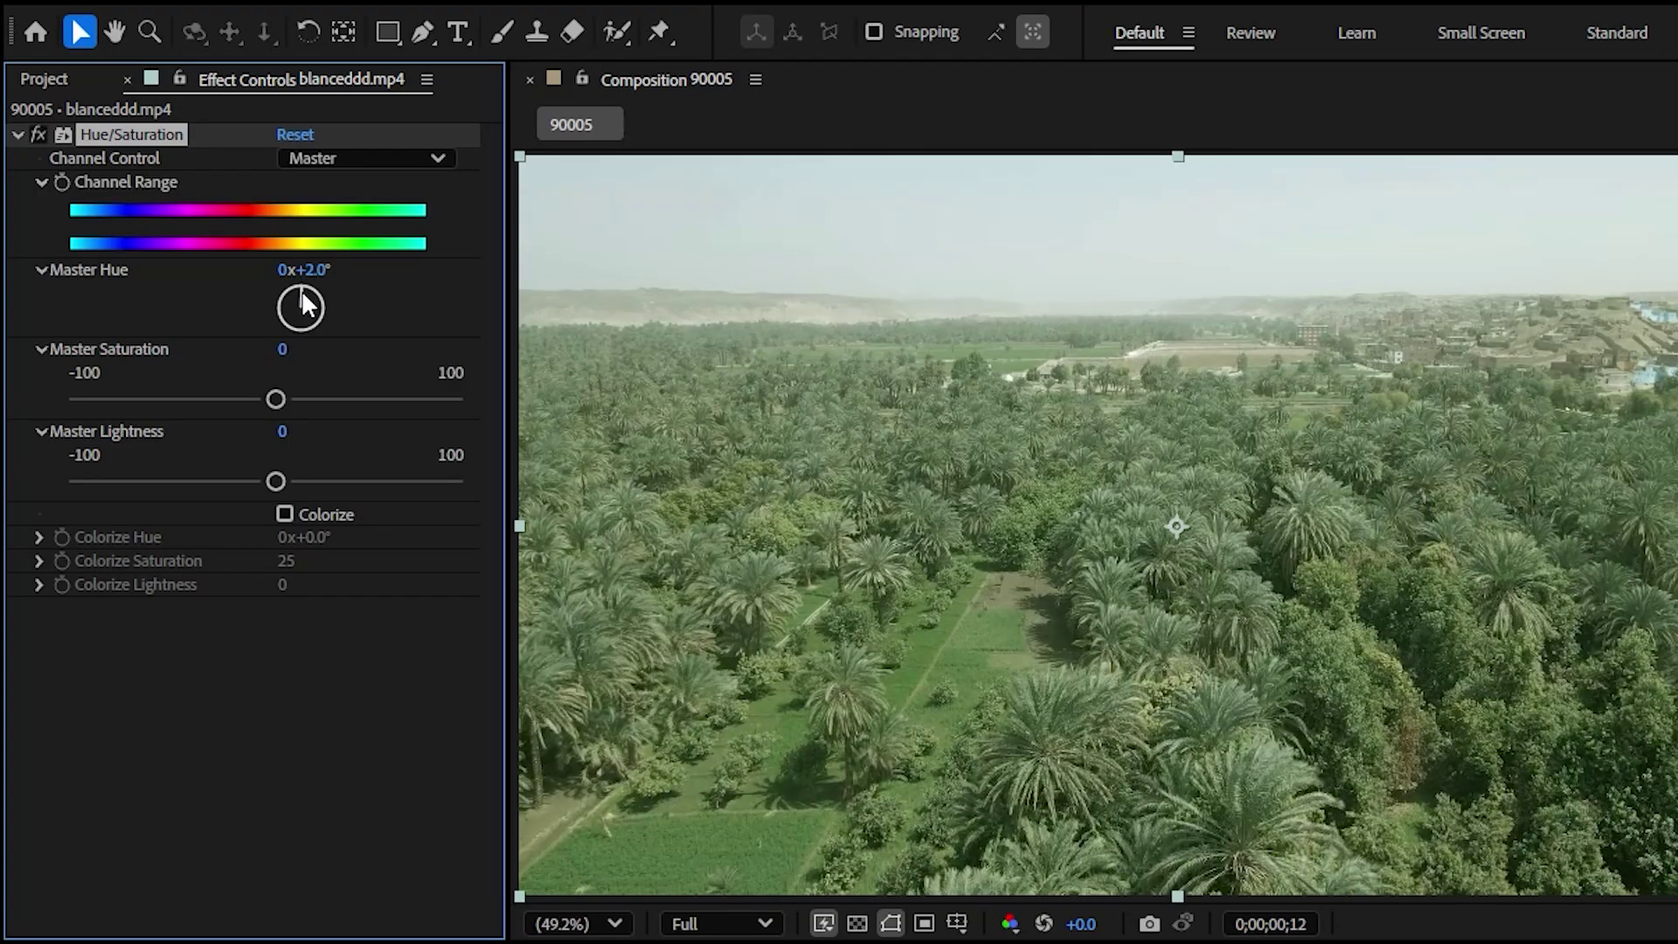
left_click_drag(302, 295, 317, 349)
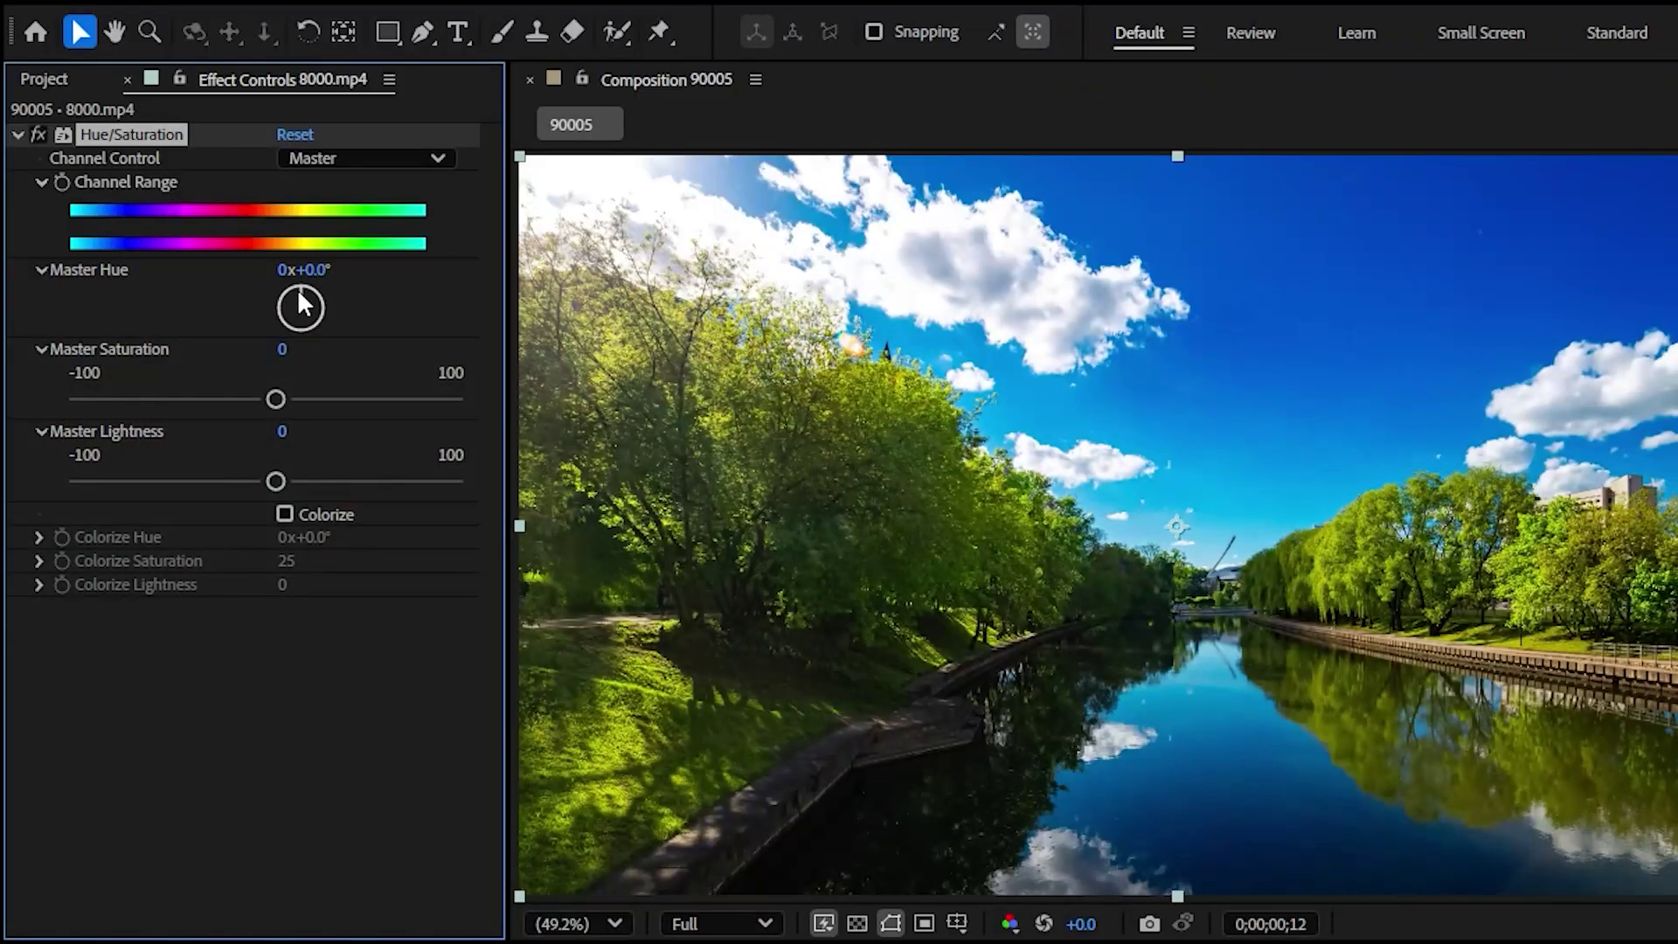
mouse_move(300, 300)
left_mouse_down()
mouse_move(320, 322)
mouse_move(274, 337)
mouse_move(266, 312)
mouse_move(315, 284)
left_mouse_up()
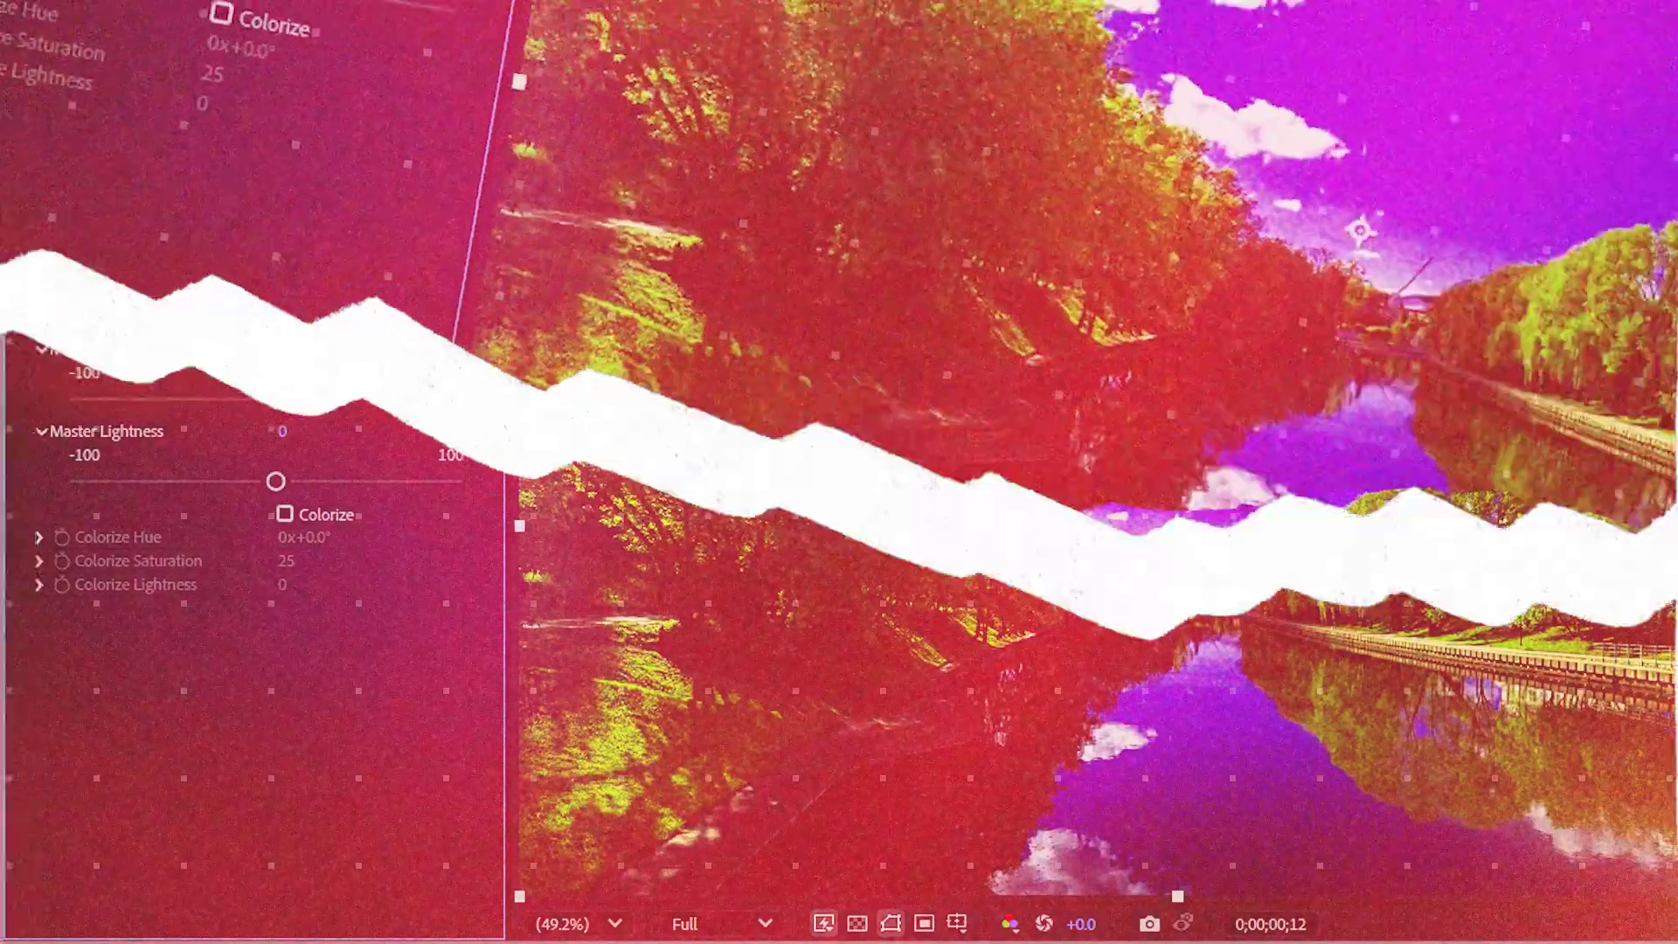
- Vary the river clip's master saturation between muted and more vivid colors
left_click_drag(276, 399, 140, 399)
left_click_drag(716, 416, 956, 409)
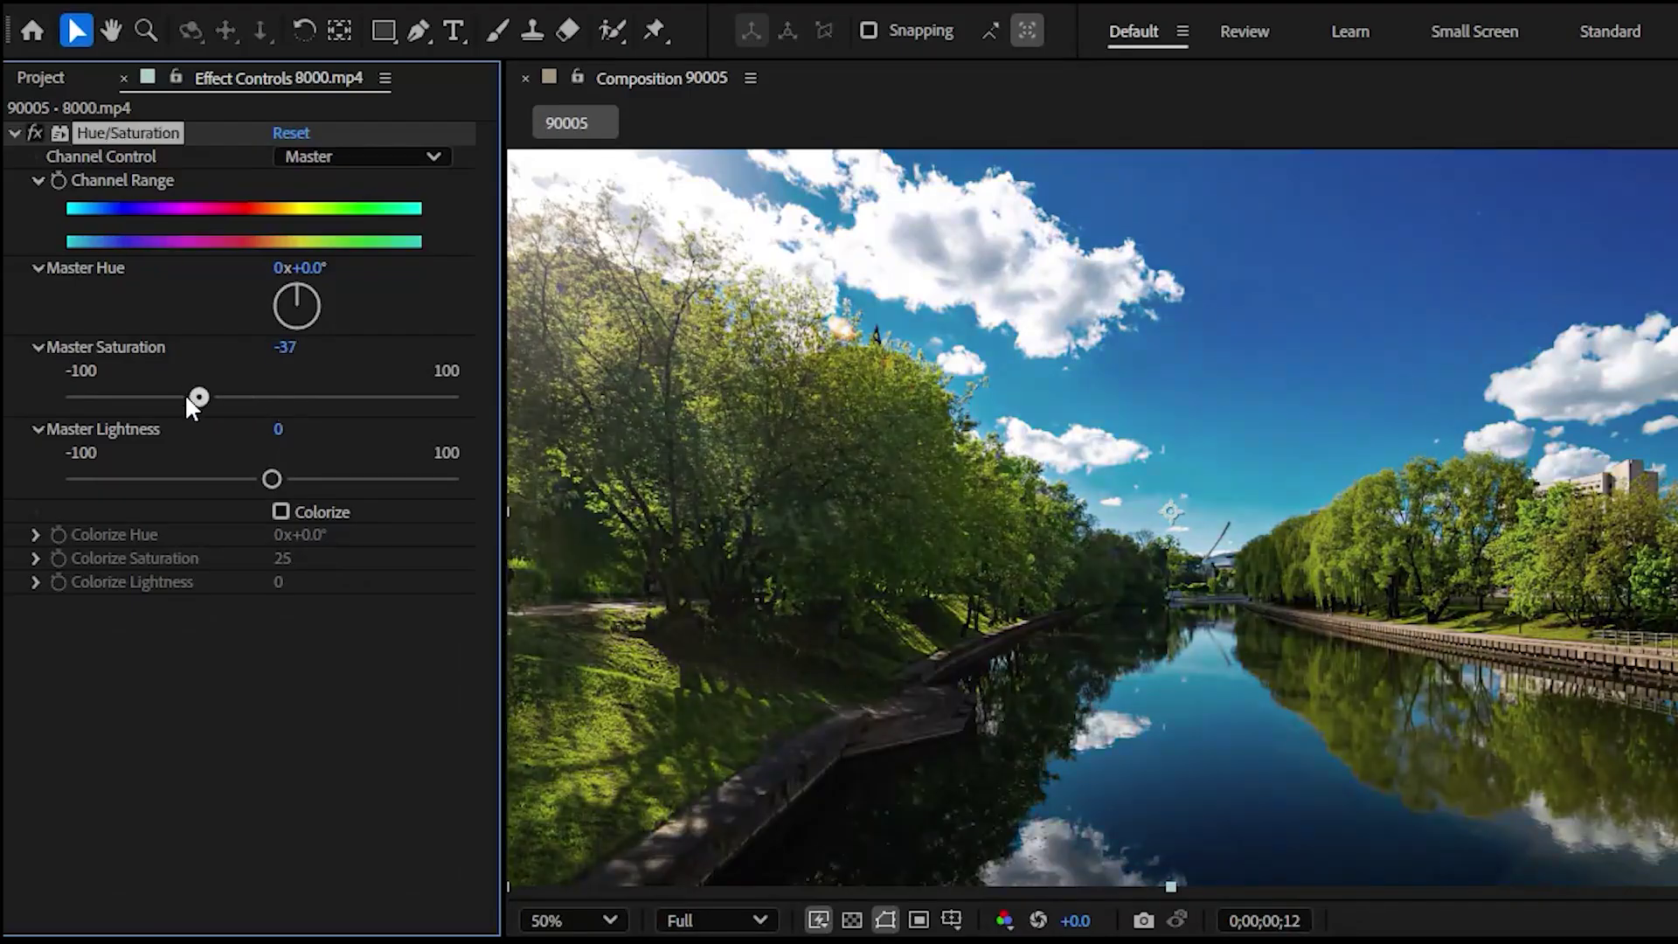
left_click_drag(198, 393, 252, 397)
- Switch the channel control to Reds and adjust the red saturation of the river clip
left_click(363, 156)
left_click(342, 216)
left_click_drag(136, 380, 378, 398)
- Pass through the Blues and Magentas channels to Greens, set the green saturation to -100 and extend its color range toward the yellows
left_click(362, 156)
left_click(345, 339)
left_click(328, 158)
left_click(361, 370)
left_click_drag(272, 397, 25, 413)
left_click(363, 157)
left_click(349, 278)
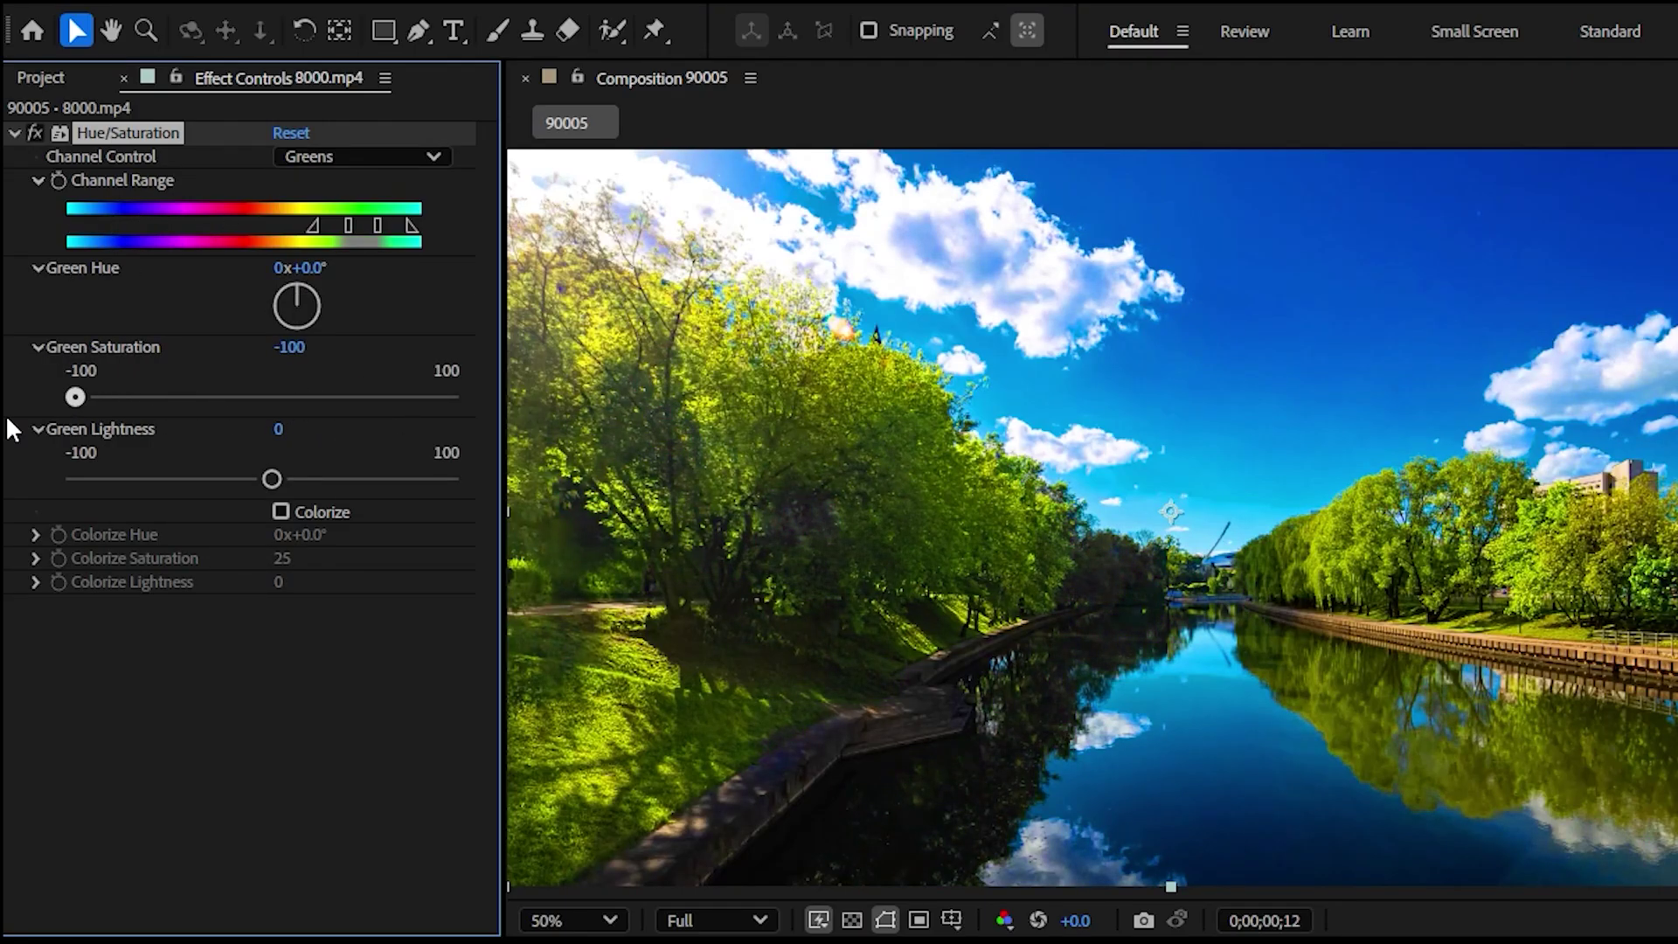
left_click_drag(312, 226, 266, 226)
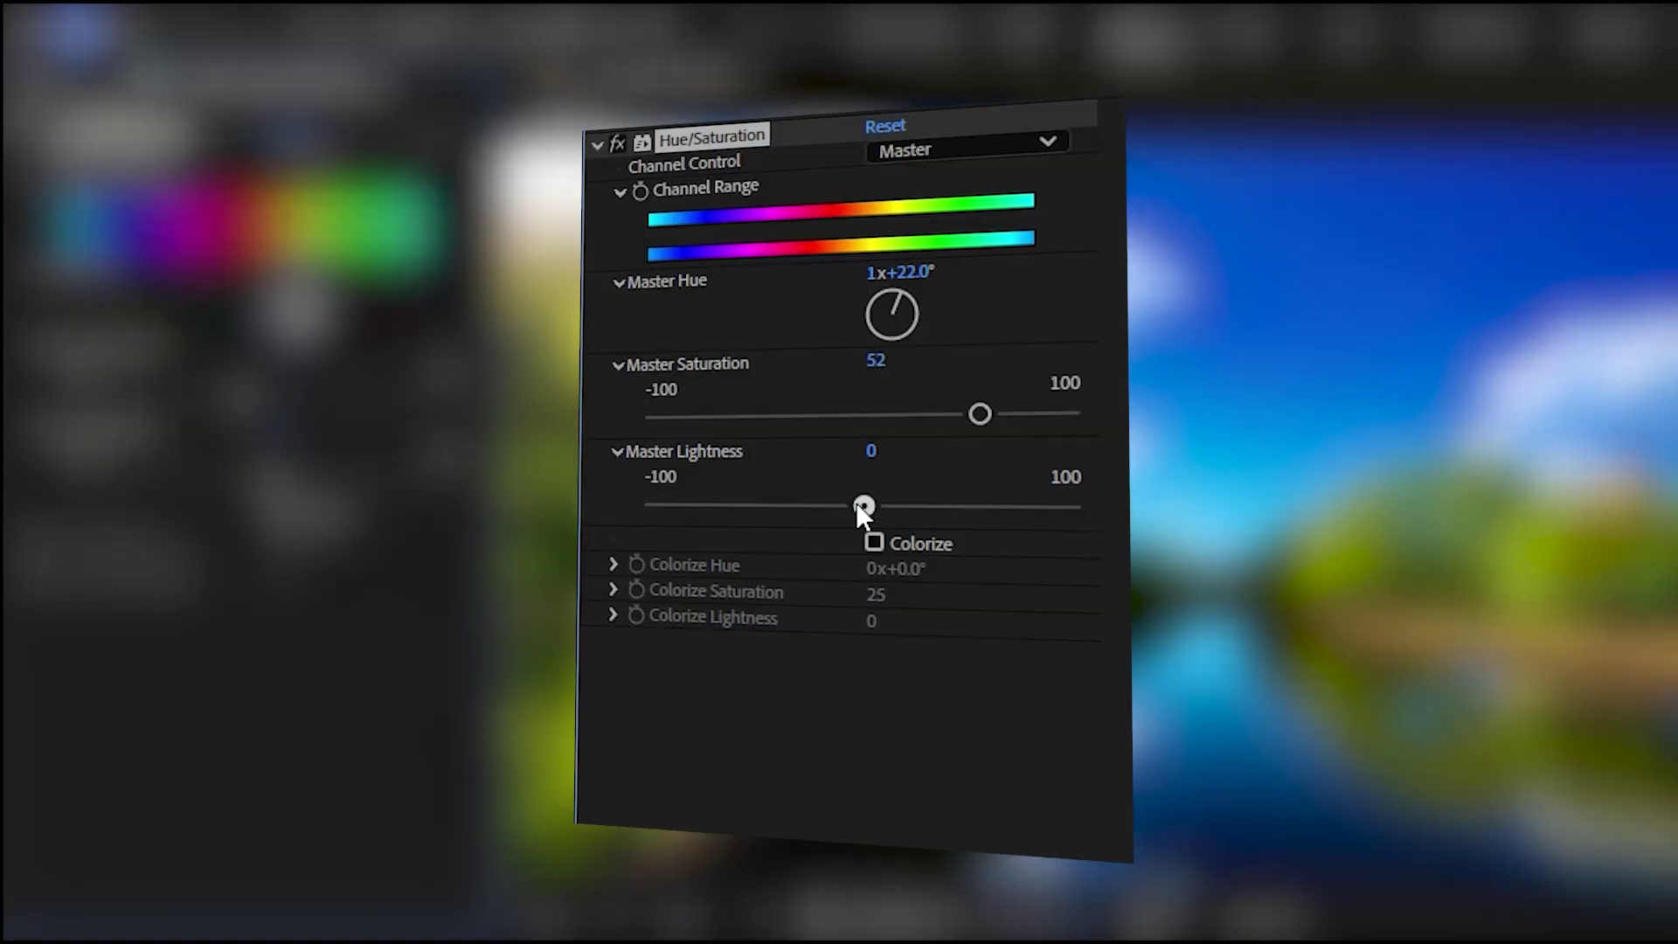
- Set the city clip's master lightness to 4 and fine-tune the lightness of the Reds channel
mouse_move(865, 506)
left_mouse_down()
mouse_move(1026, 494)
mouse_move(842, 505)
left_mouse_up()
left_click_drag(237, 479, 280, 476)
left_click(343, 158)
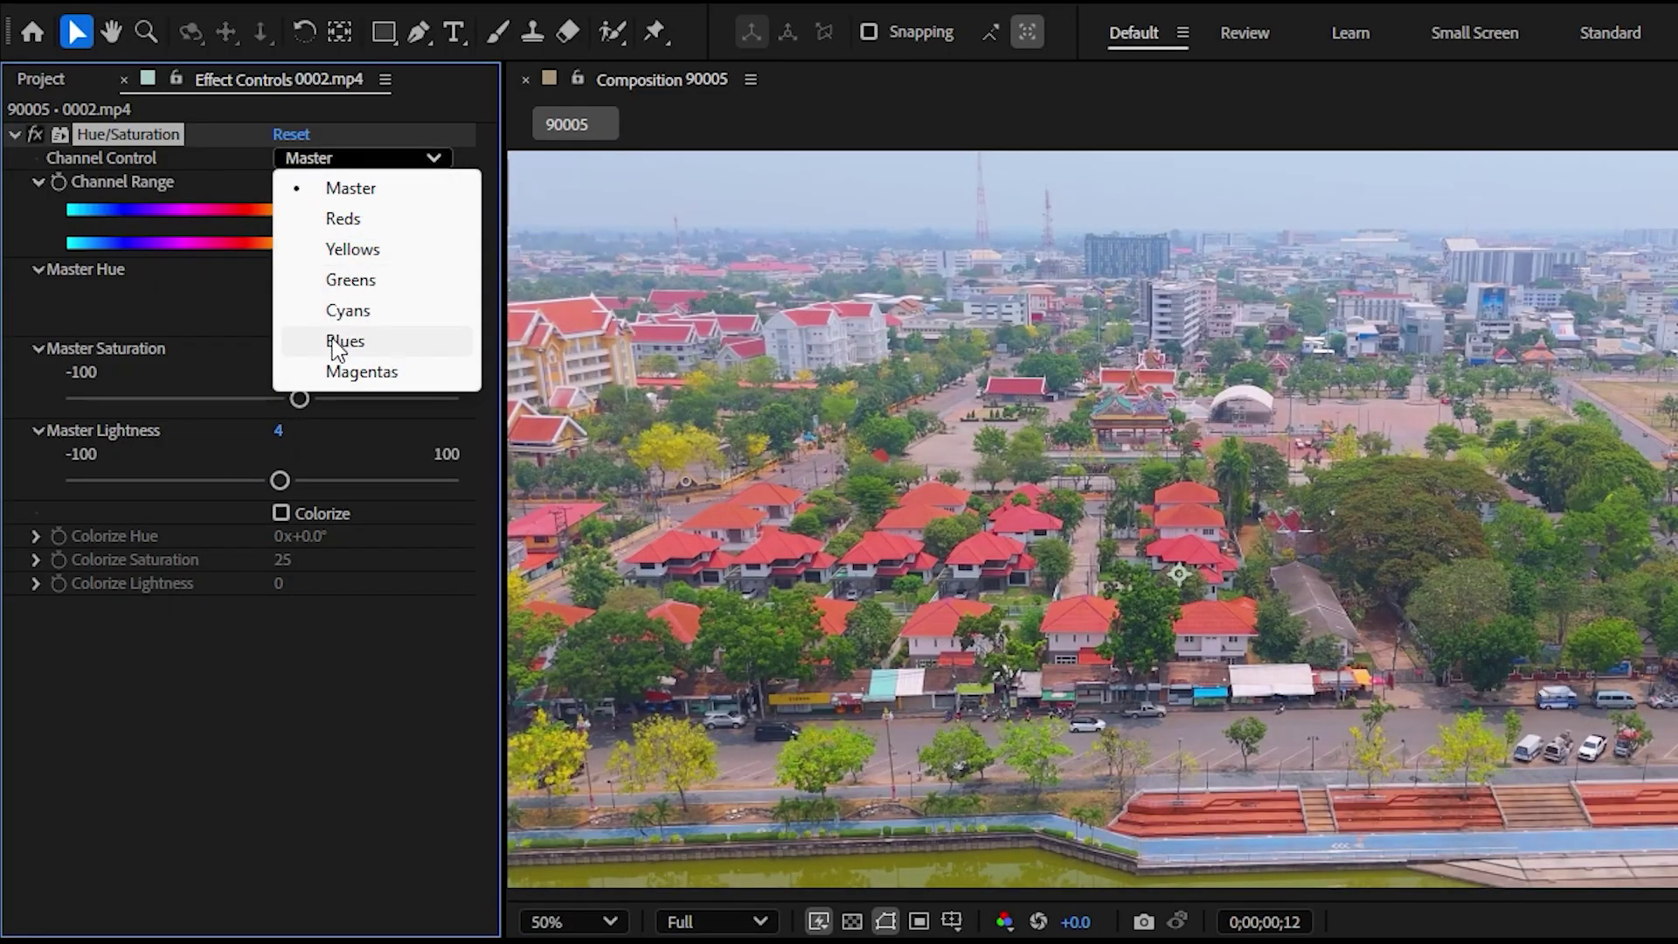
left_click(347, 219)
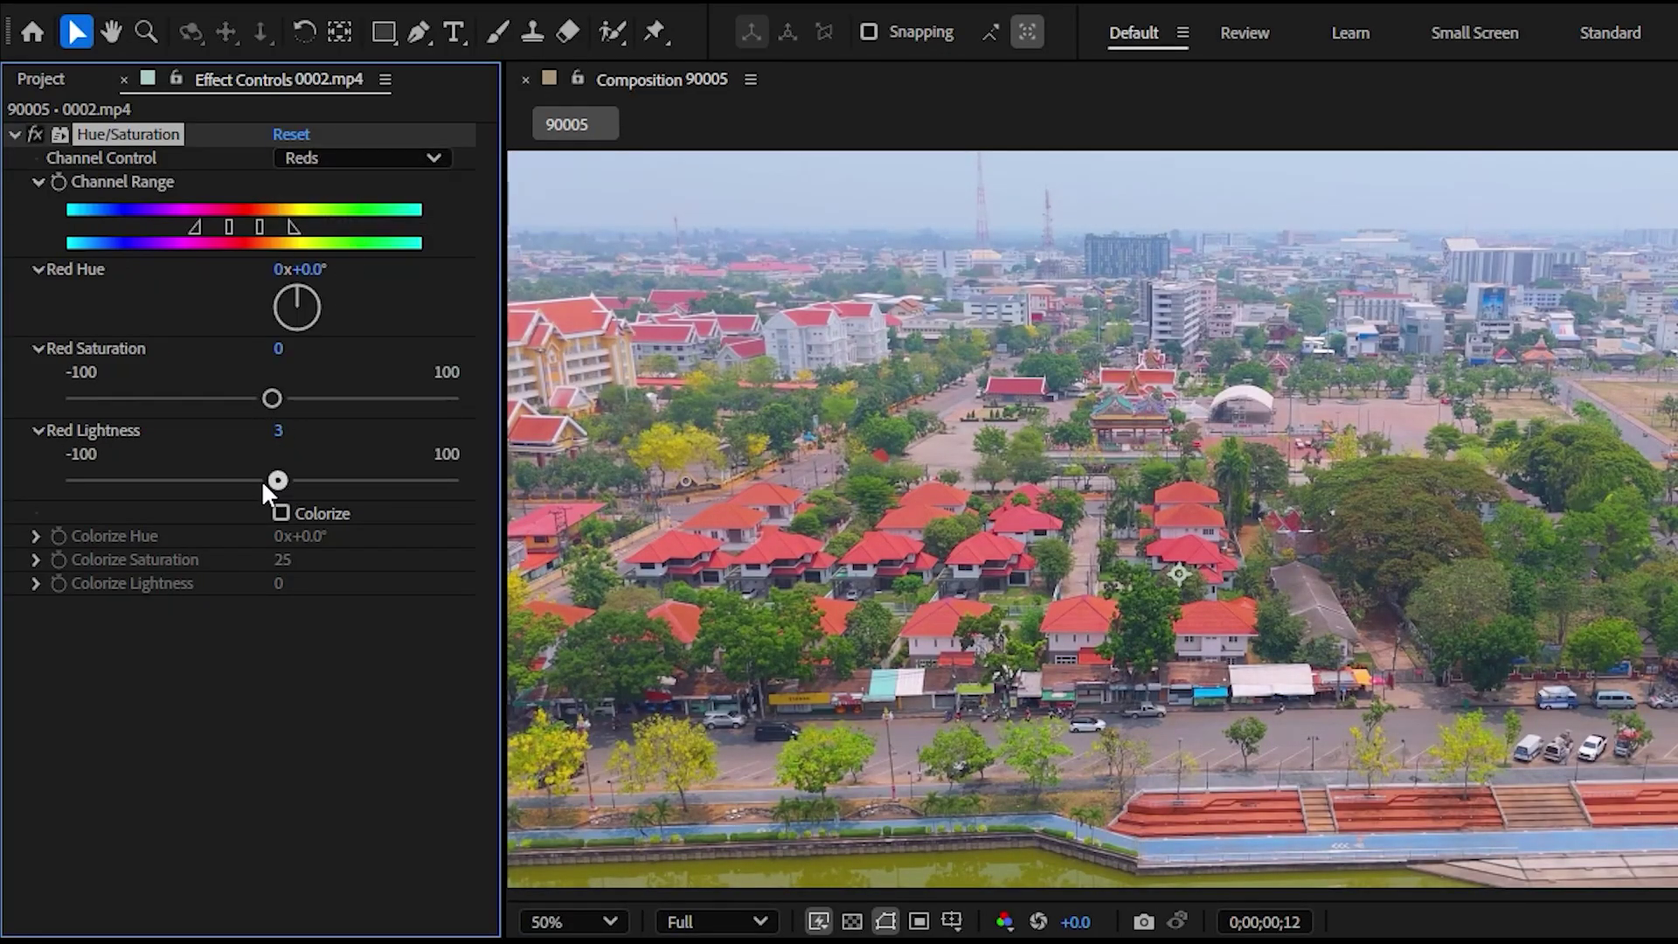
mouse_move(248, 479)
left_mouse_down()
mouse_move(280, 478)
mouse_move(222, 479)
mouse_move(378, 478)
mouse_move(270, 480)
left_mouse_up()
left_click(234, 480)
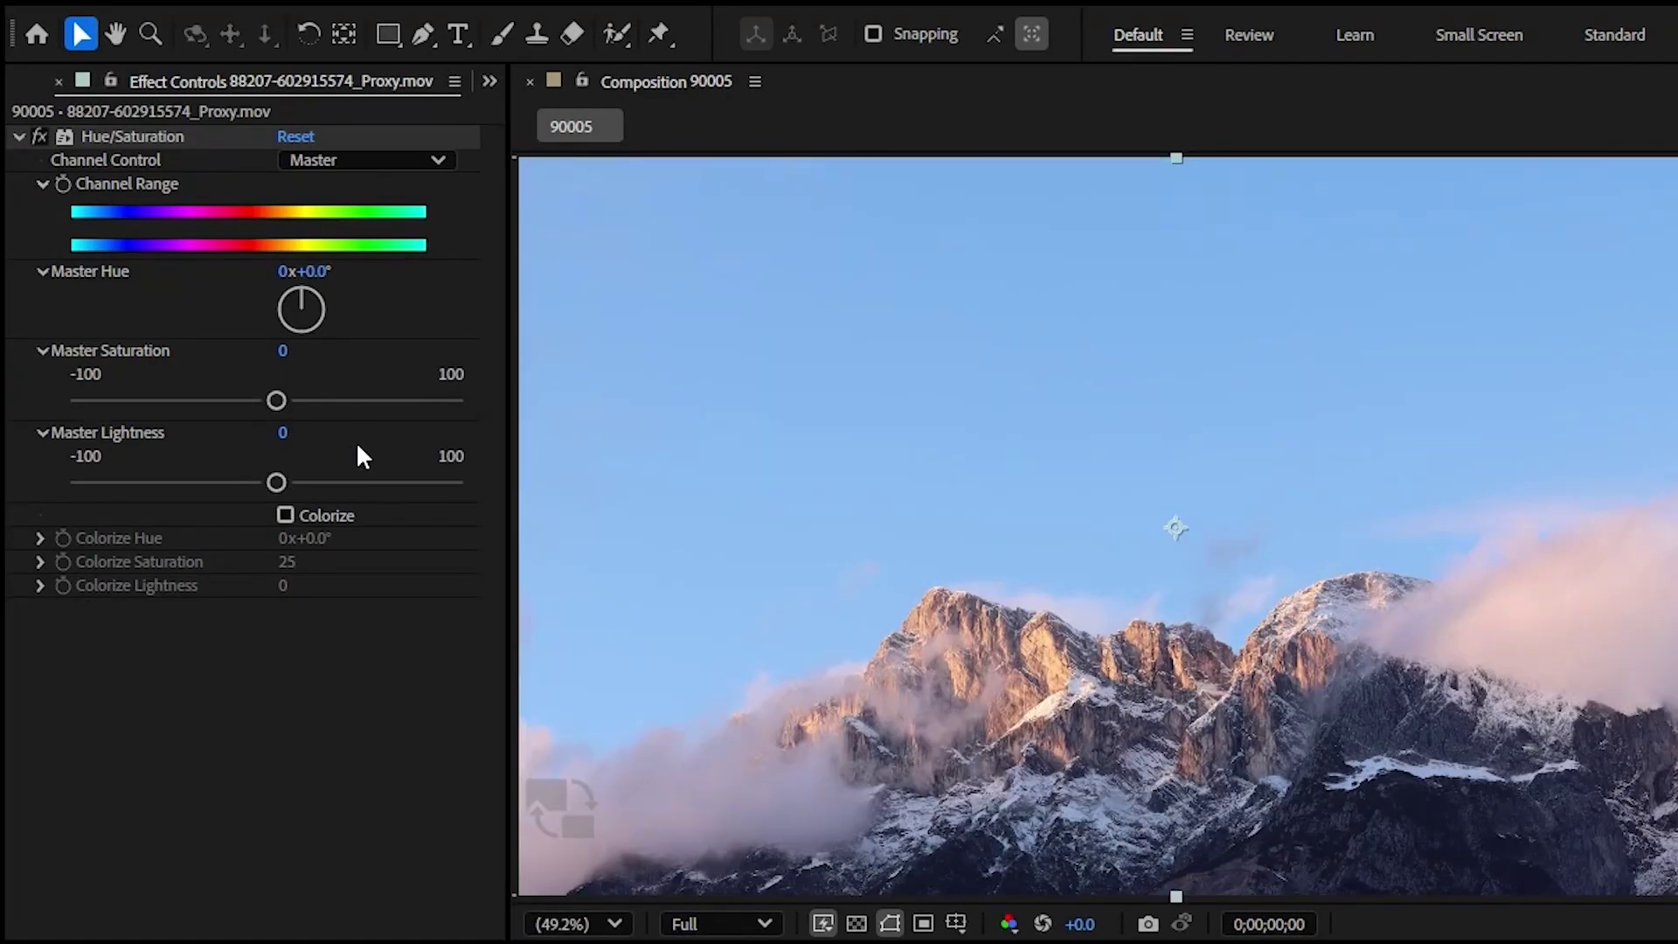
- Bring the mountain clip's master saturation slightly below zero after trying -100, and set its master lightness to -19
left_click_drag(260, 398, 99, 398)
left_click_drag(250, 400, 70, 400)
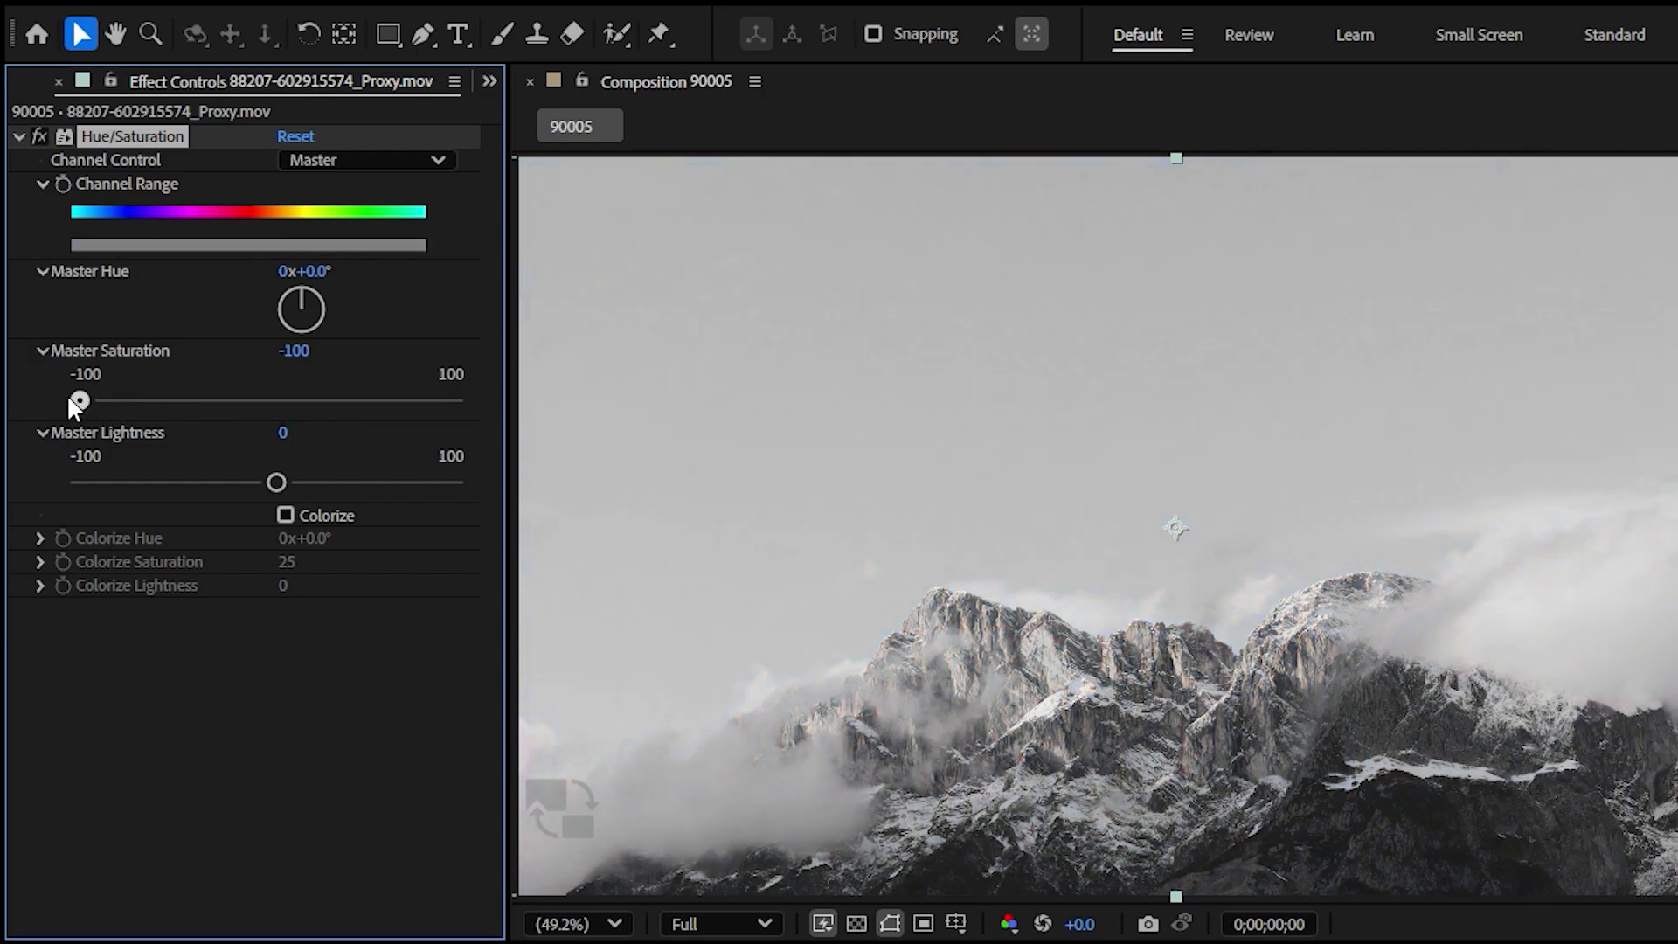
left_click_drag(246, 400, 260, 400)
mouse_move(276, 483)
left_mouse_down()
mouse_move(364, 480)
mouse_move(250, 483)
left_mouse_up()
left_click_drag(829, 521, 812, 521)
- Look through the Reds, Yellows, Greens, Cyans and Blues channels and examine their color ranges
left_click(913, 196)
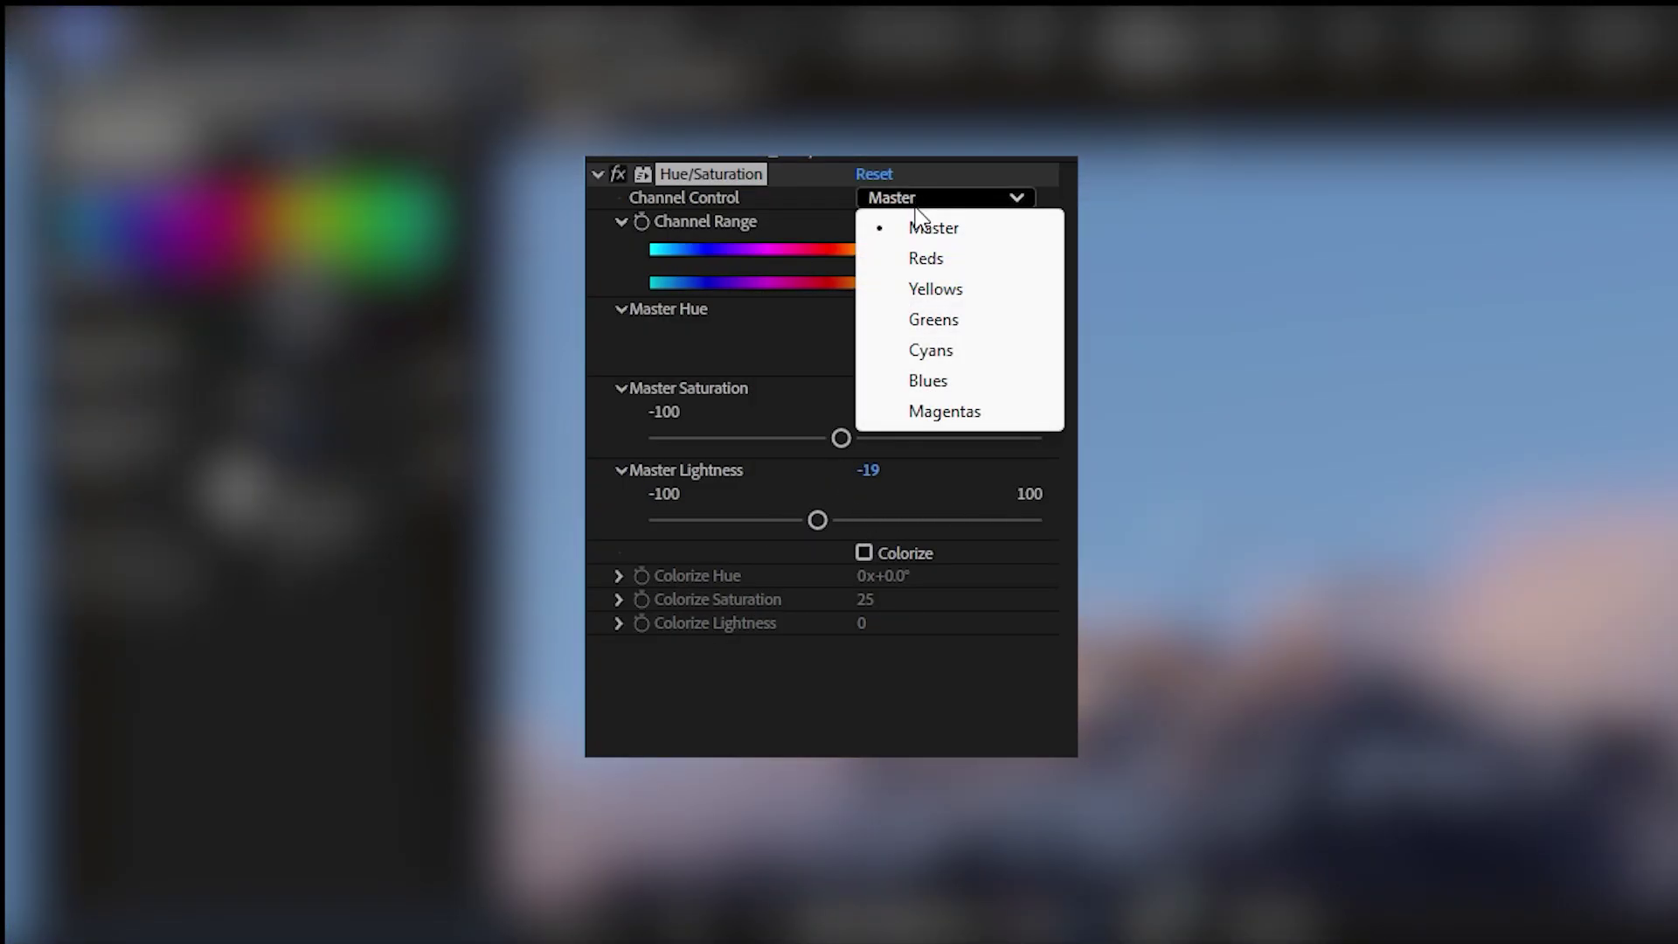
left_click(922, 260)
left_click(914, 198)
left_click(926, 288)
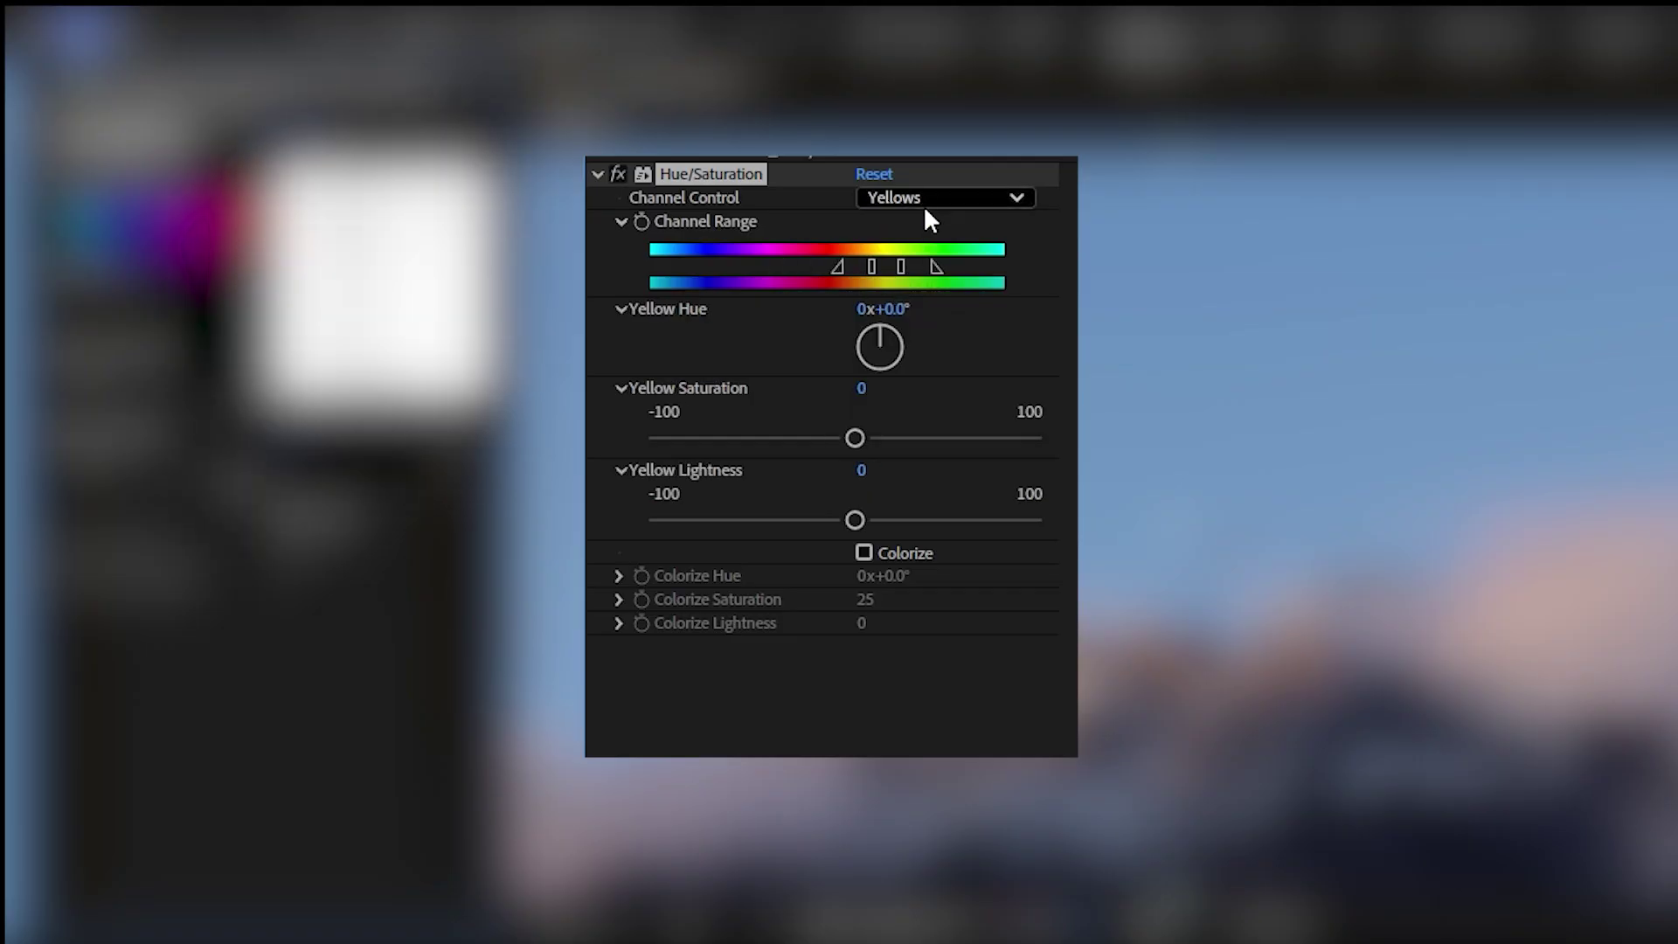
left_click(923, 201)
left_click(933, 319)
left_click(926, 199)
left_click(930, 349)
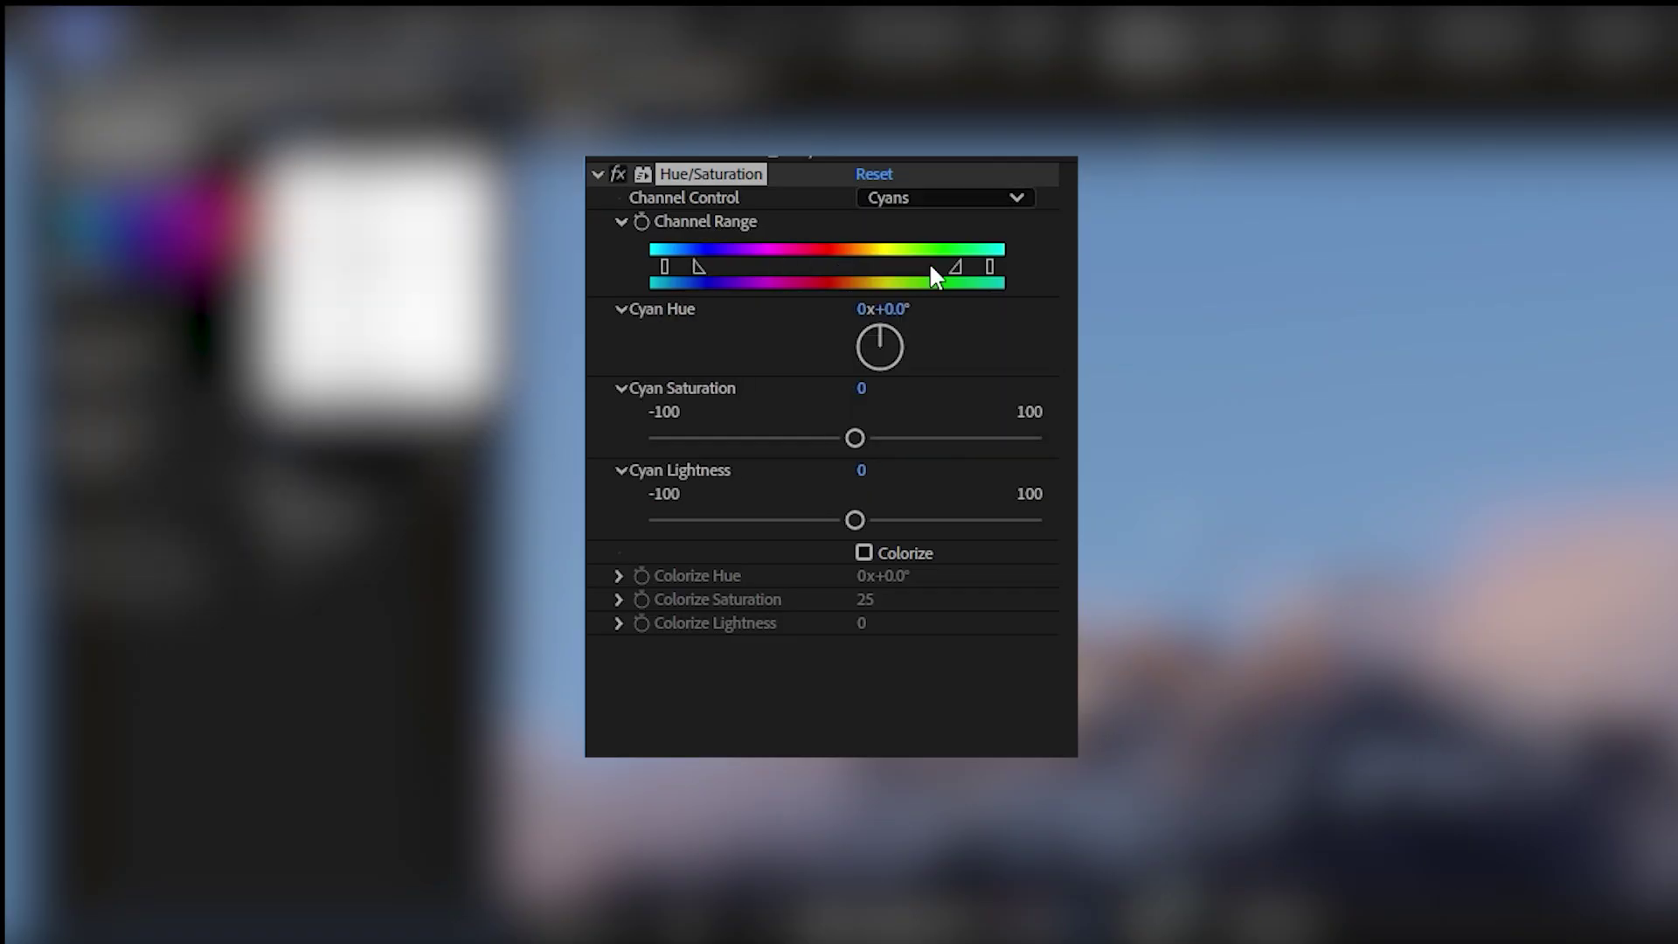
left_click(929, 200)
left_click(926, 380)
- Switch the channel control to Magentas, set the magenta saturation to -33 and raise the magenta lightness
left_click(932, 198)
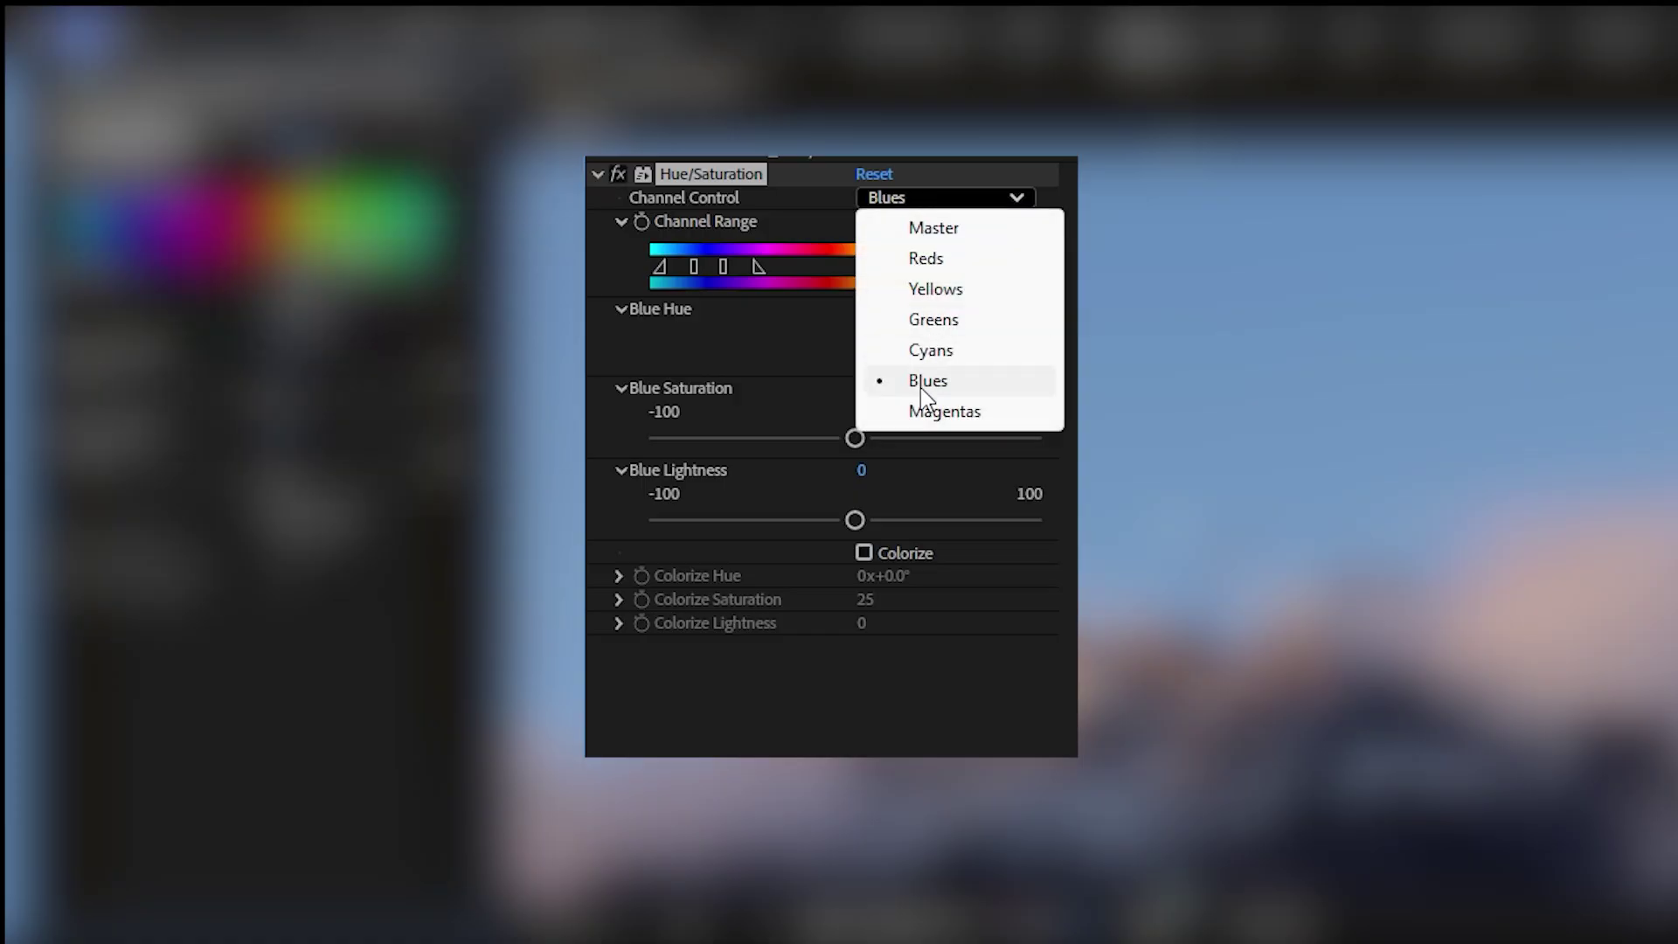
left_click(935, 411)
left_click_drag(854, 437, 786, 437)
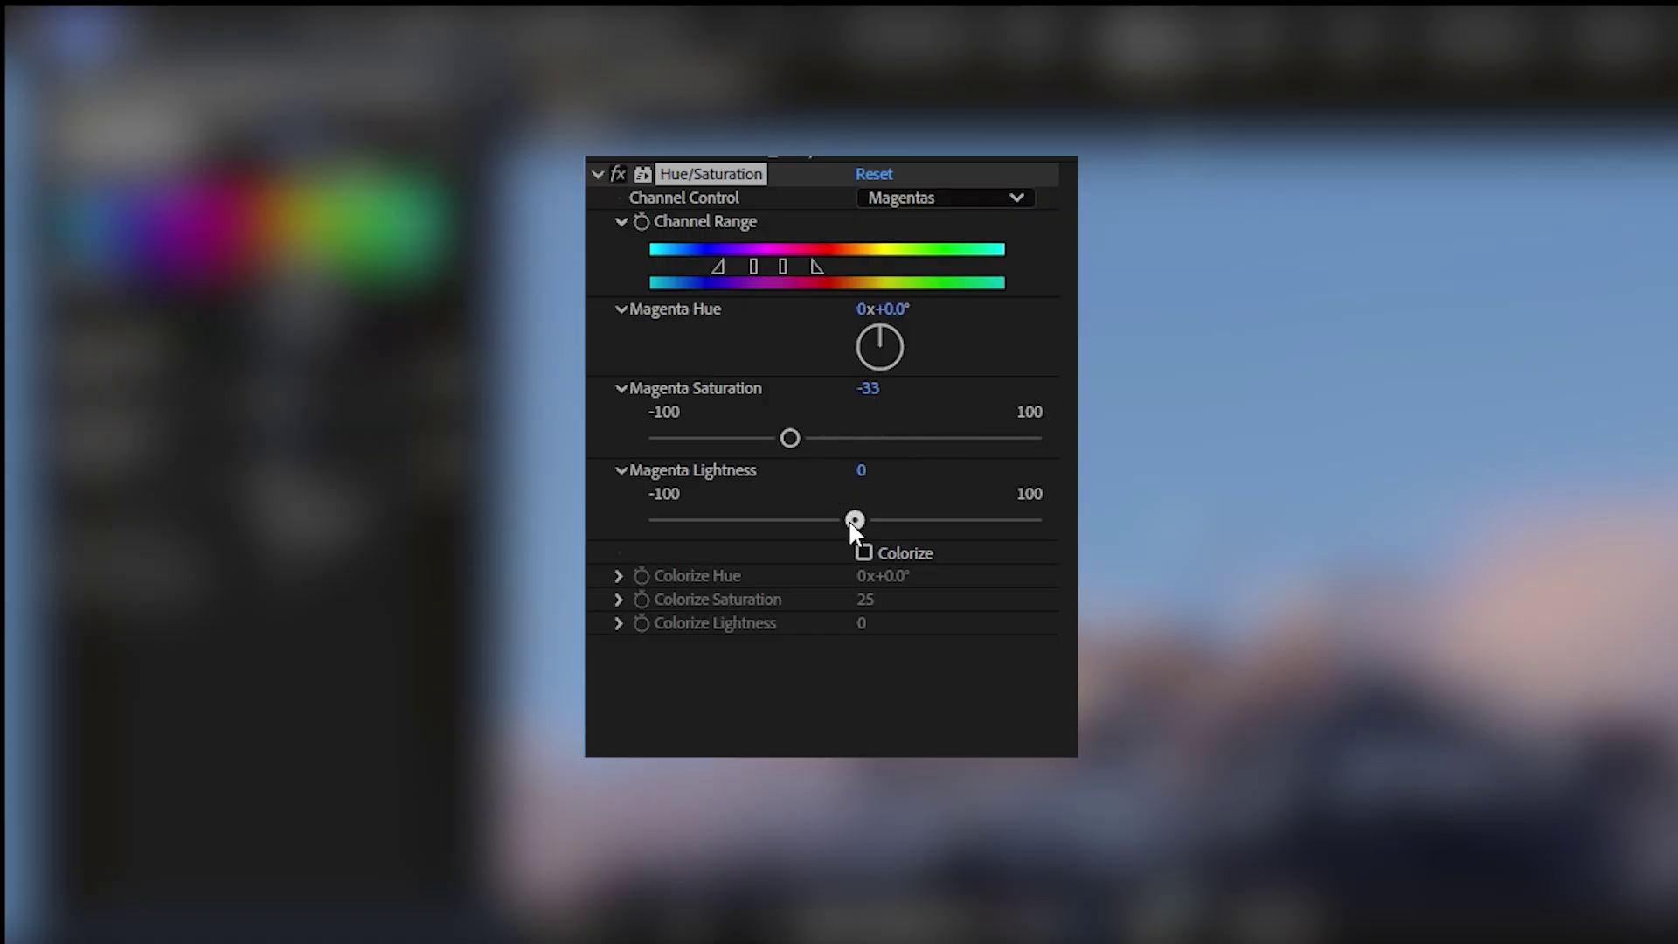
left_click_drag(854, 519, 1015, 520)
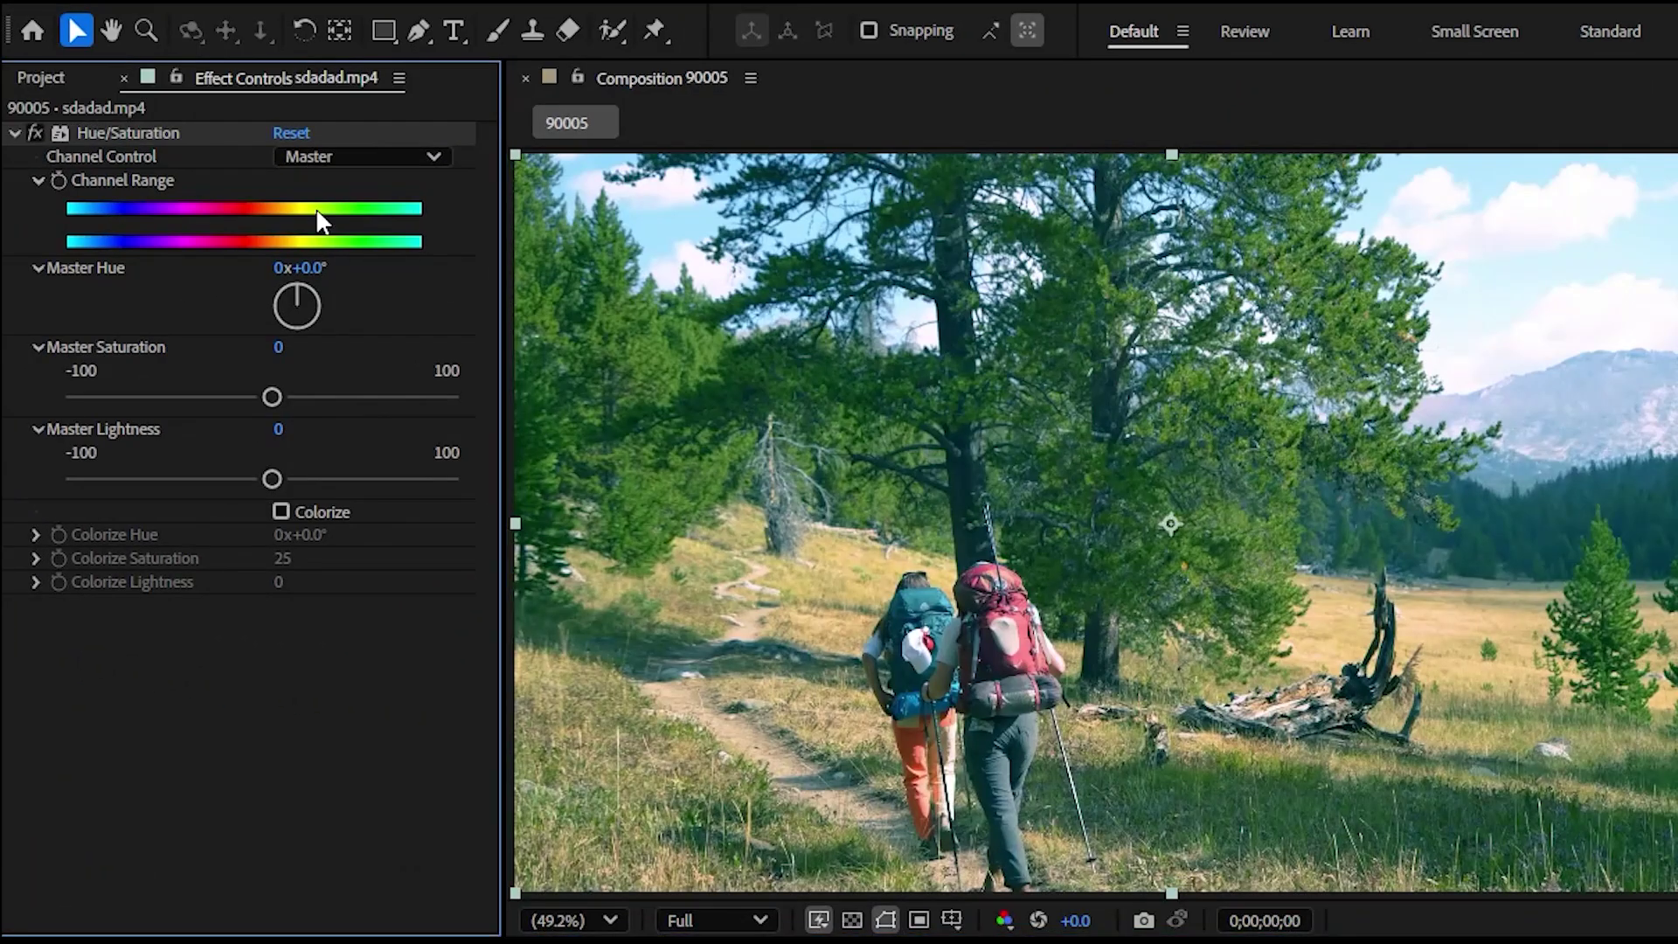
- In the Blues channel of the sdadad.mp4 hikers clip, set the saturation to about 42 and the lightness to -33
left_click(363, 157)
left_click(350, 340)
left_click_drag(272, 396, 397, 395)
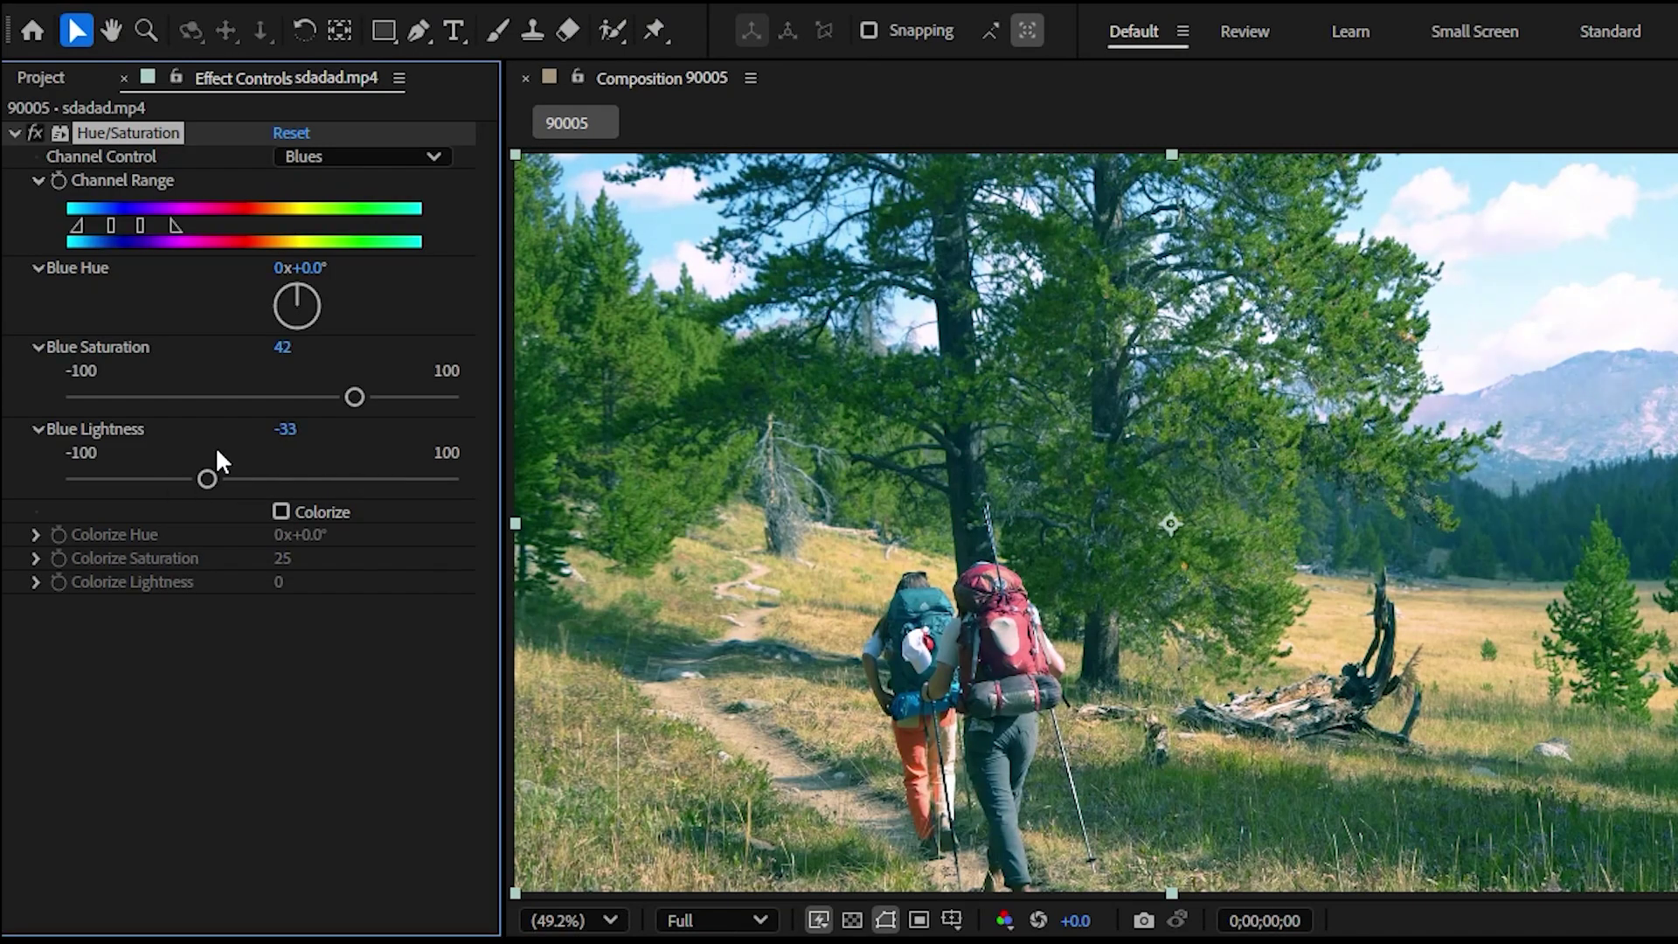
left_click_drag(73, 237, 80, 220)
left_click_drag(354, 396, 360, 399)
- Switch the hikers clip to the Greens channel and lower the green saturation and lightness
left_click(363, 157)
left_click(355, 273)
left_click_drag(330, 397, 191, 397)
left_click_drag(262, 479, 184, 479)
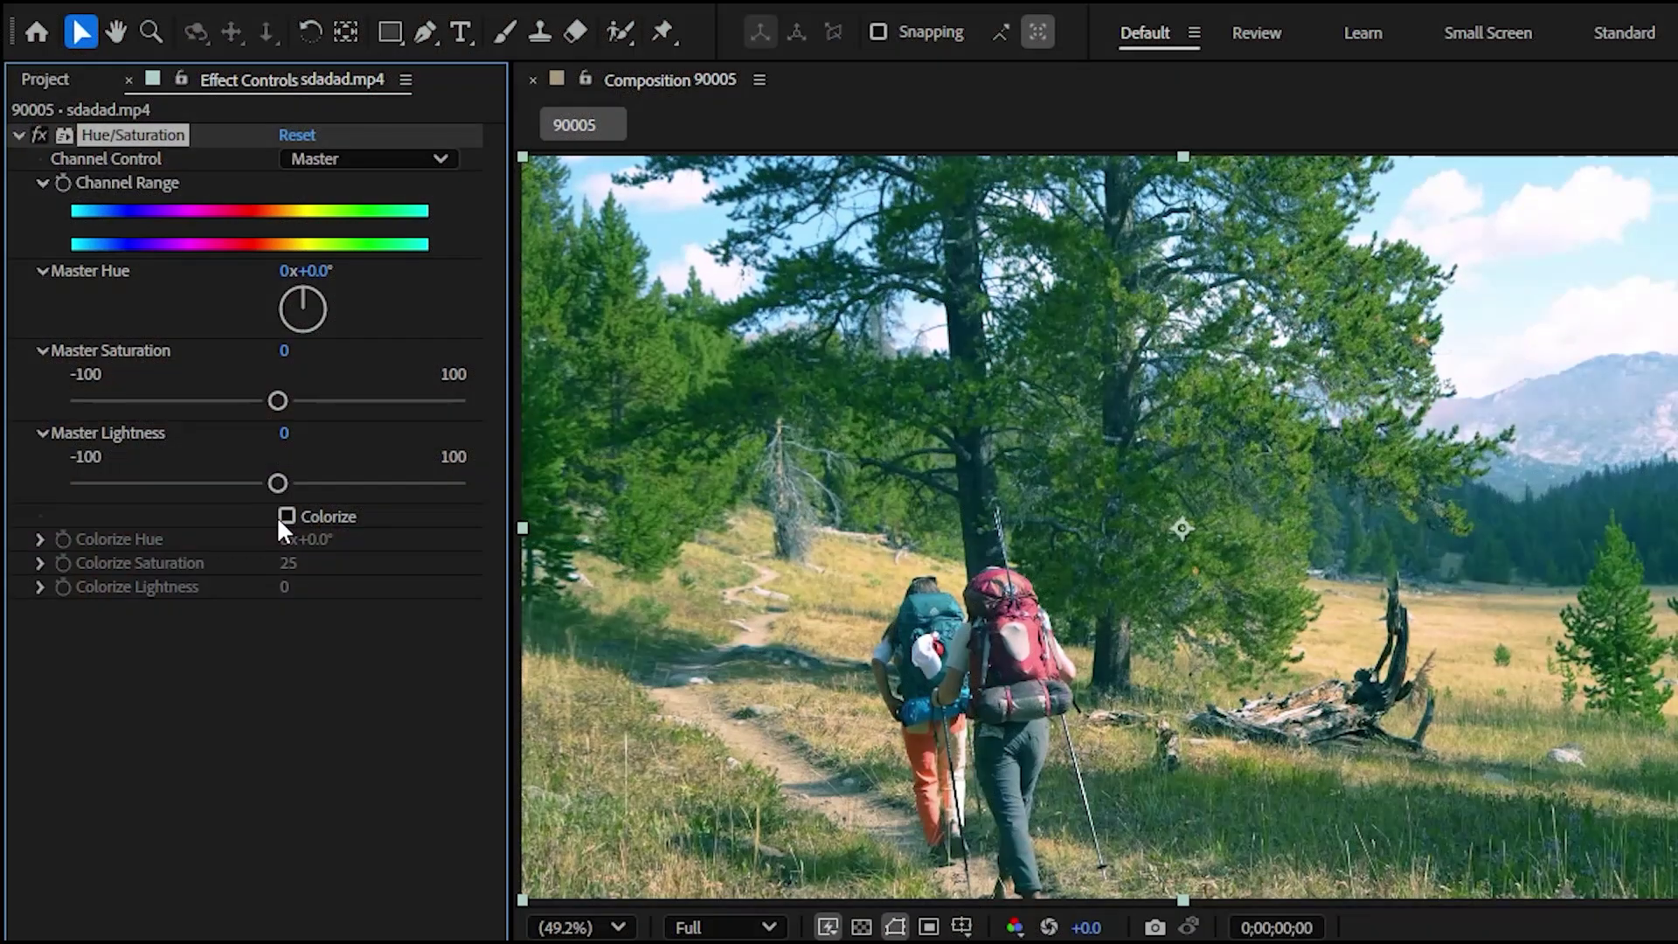
- Enable Colorize on the hikers clip and expand the Colorize Hue, Saturation and Lightness controls
left_click(288, 516)
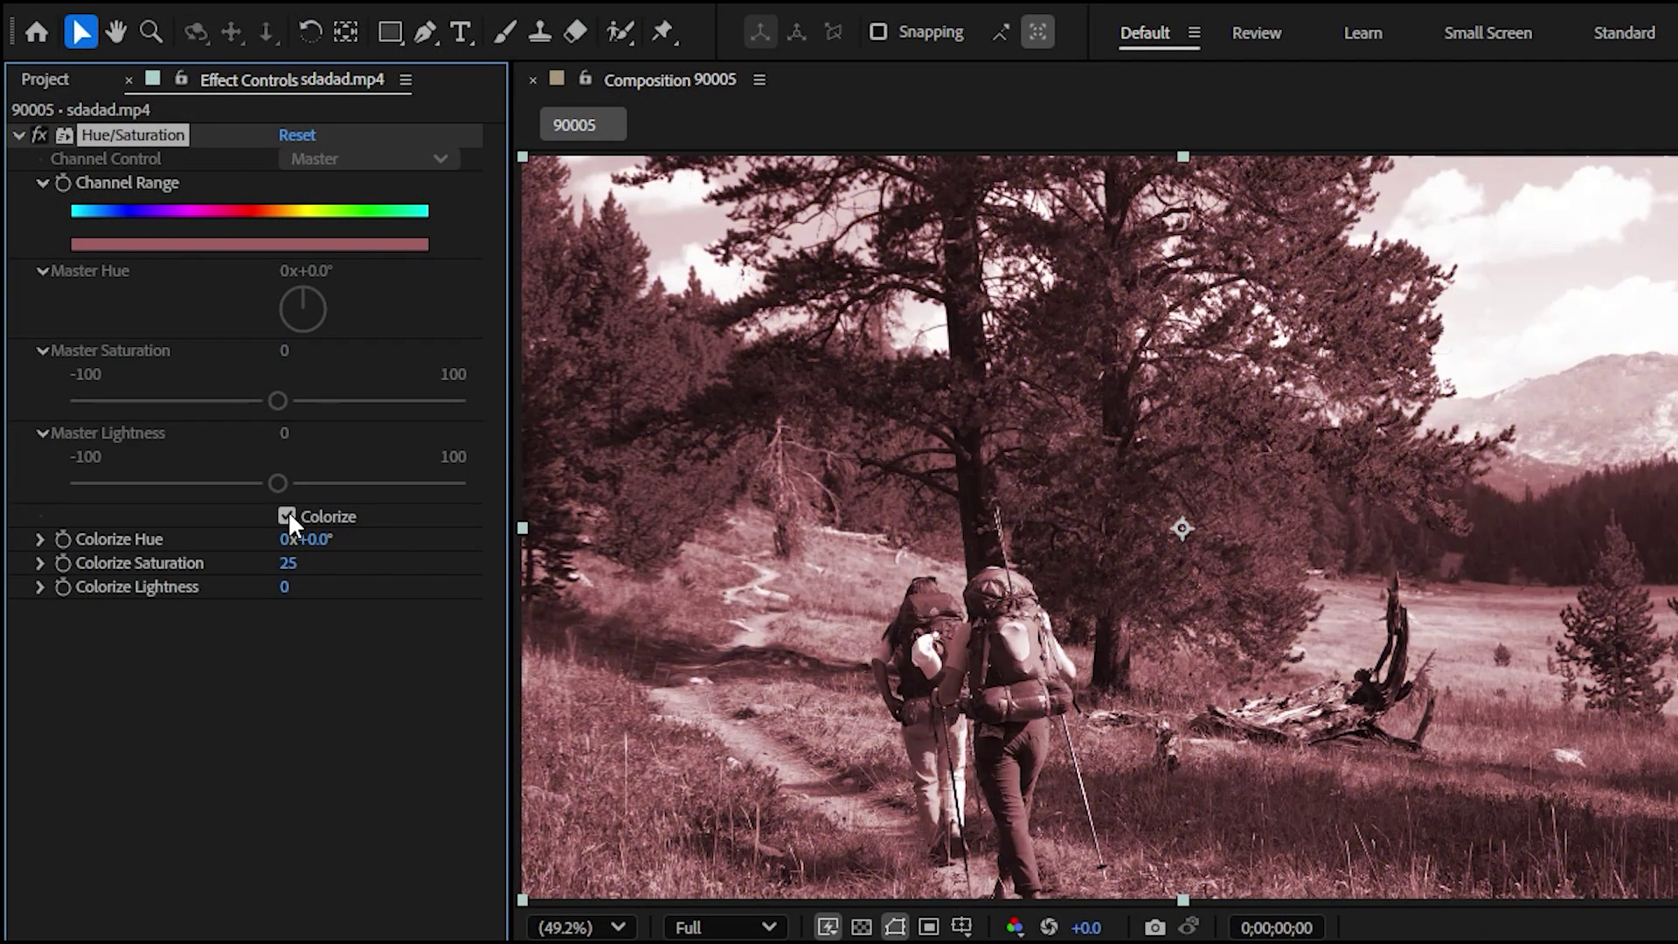
left_click(41, 539)
left_click(40, 620)
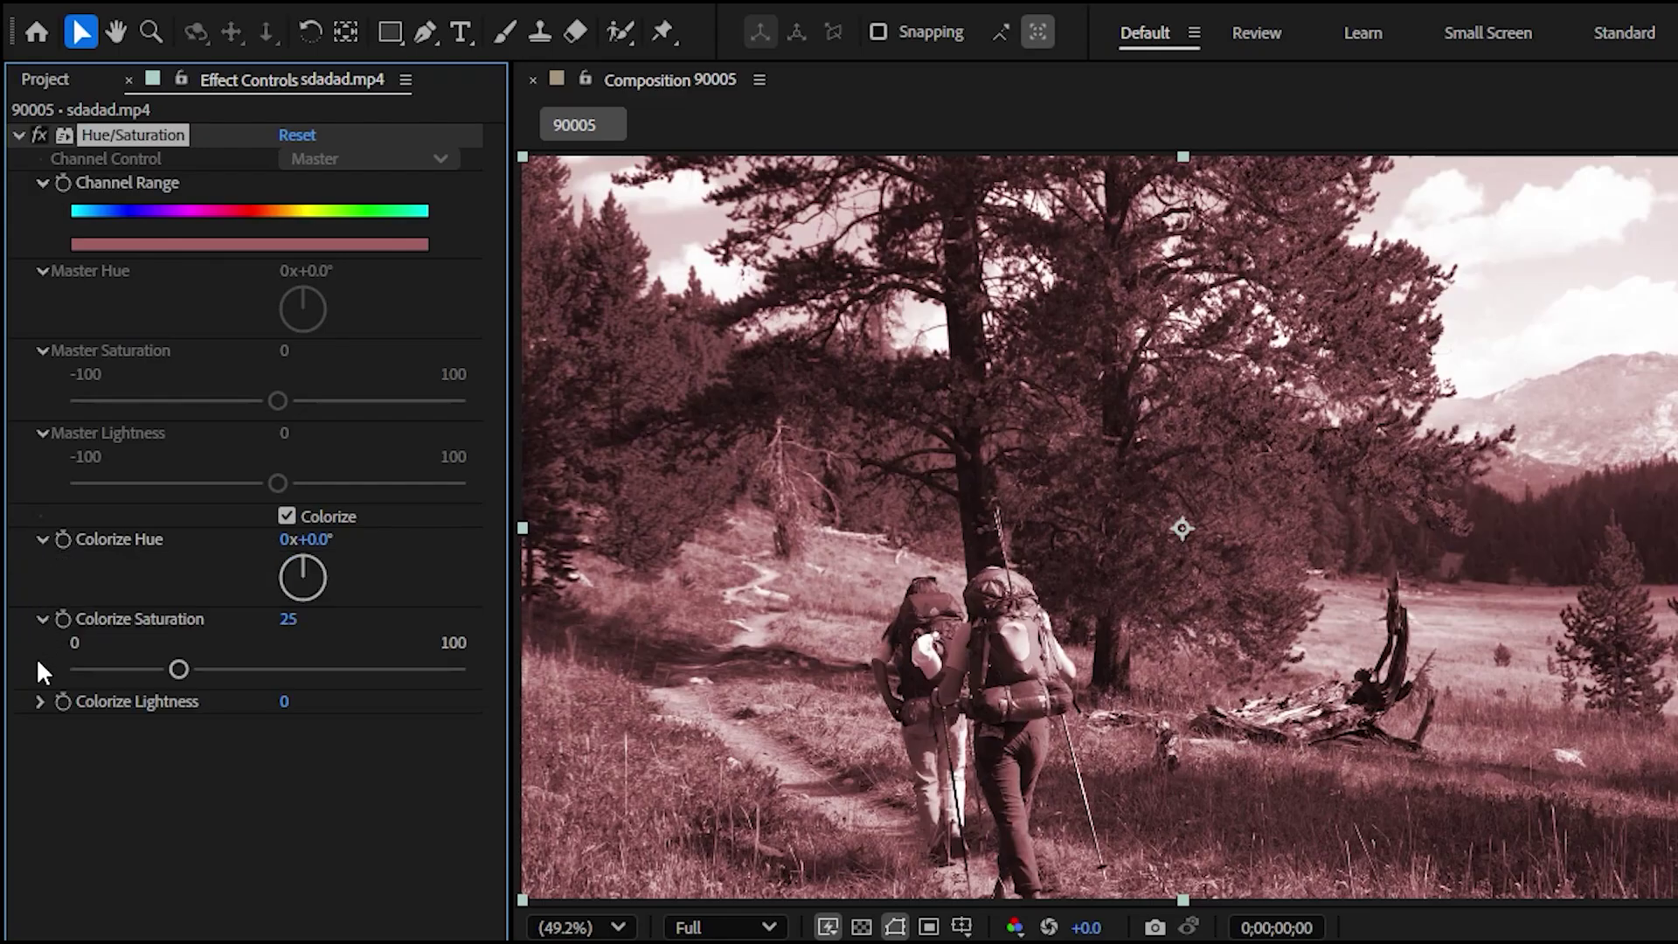
left_click(38, 701)
- Tint the clip green with a Colorize Hue of 138°, raise the Colorize Saturation and set the Colorize Lightness to -25
mouse_move(301, 579)
left_mouse_down()
mouse_move(316, 563)
mouse_move(322, 592)
mouse_move(271, 590)
mouse_move(270, 567)
mouse_move(311, 549)
mouse_move(285, 575)
mouse_move(322, 601)
left_mouse_up()
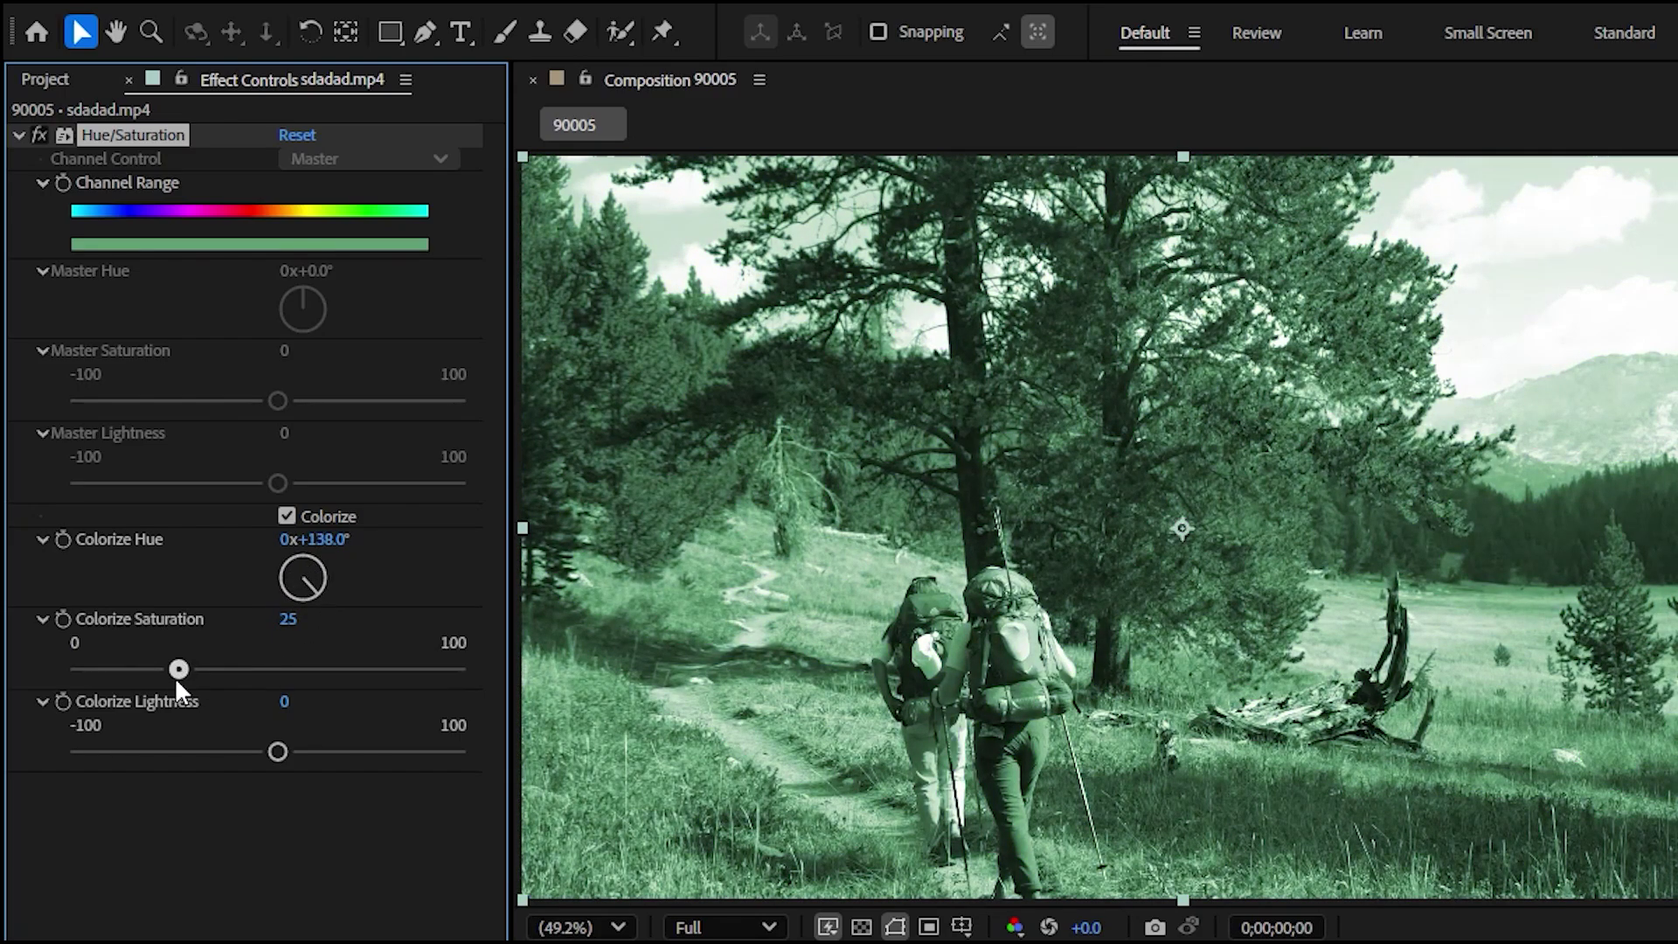
left_click_drag(236, 664, 297, 679)
left_click_drag(282, 752, 226, 752)
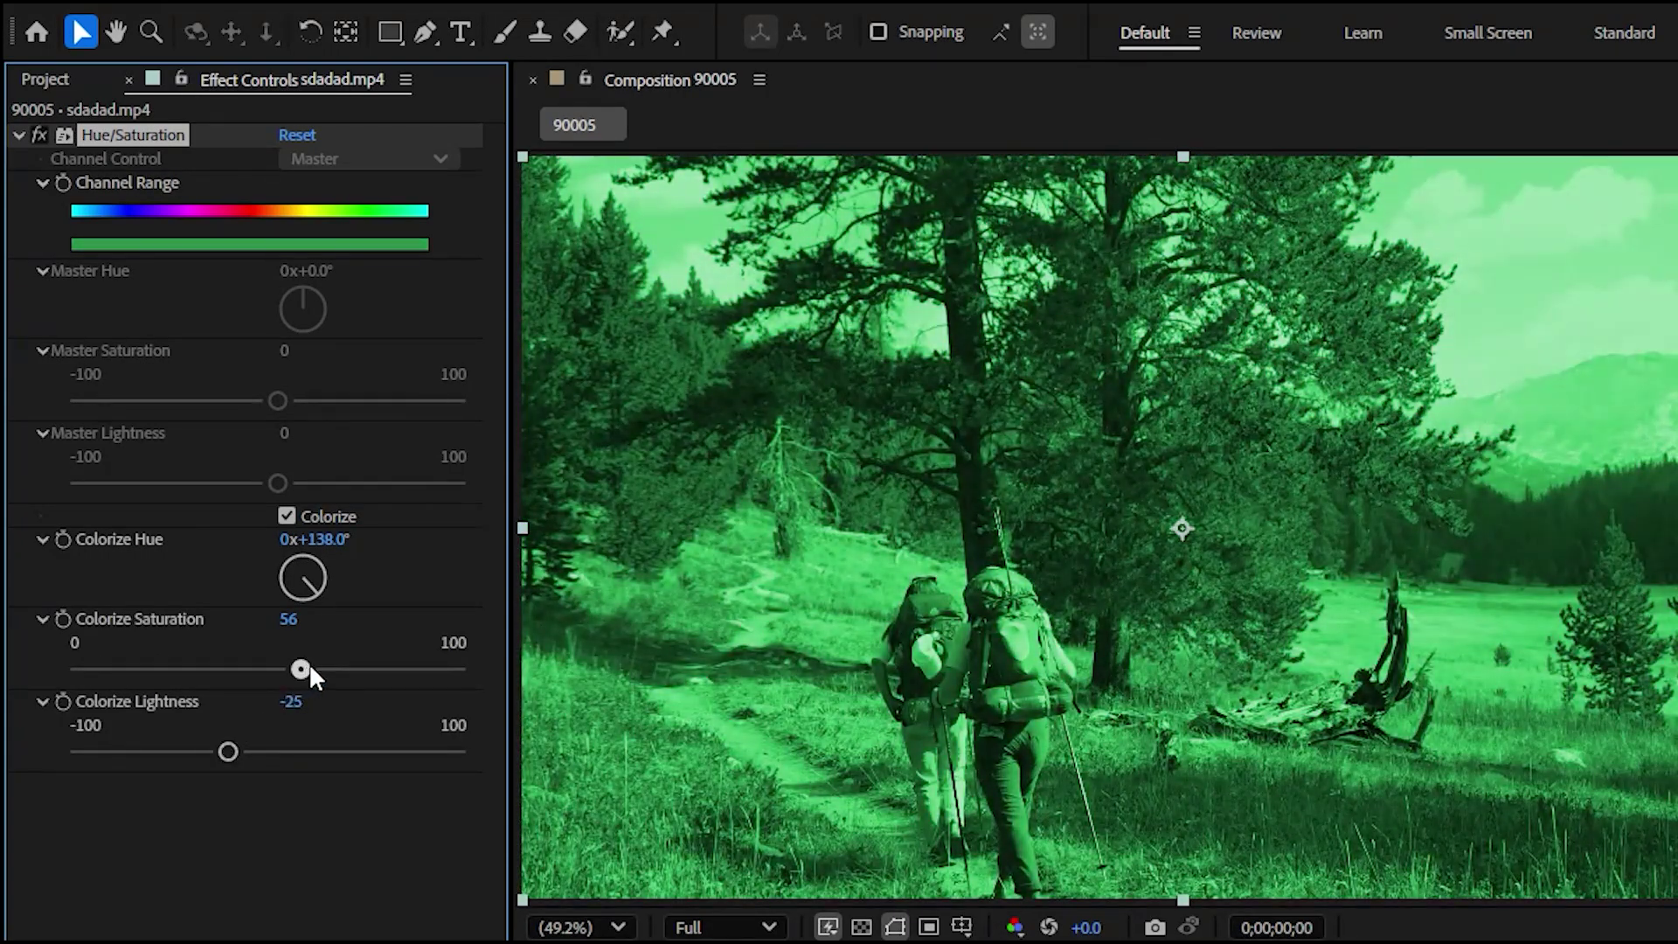
- Set the Colorize Saturation to 62 and rotate the Colorize Hue through a blue tint at 219° to red at 356°
left_click_drag(234, 676, 322, 676)
left_click_drag(316, 583, 285, 600)
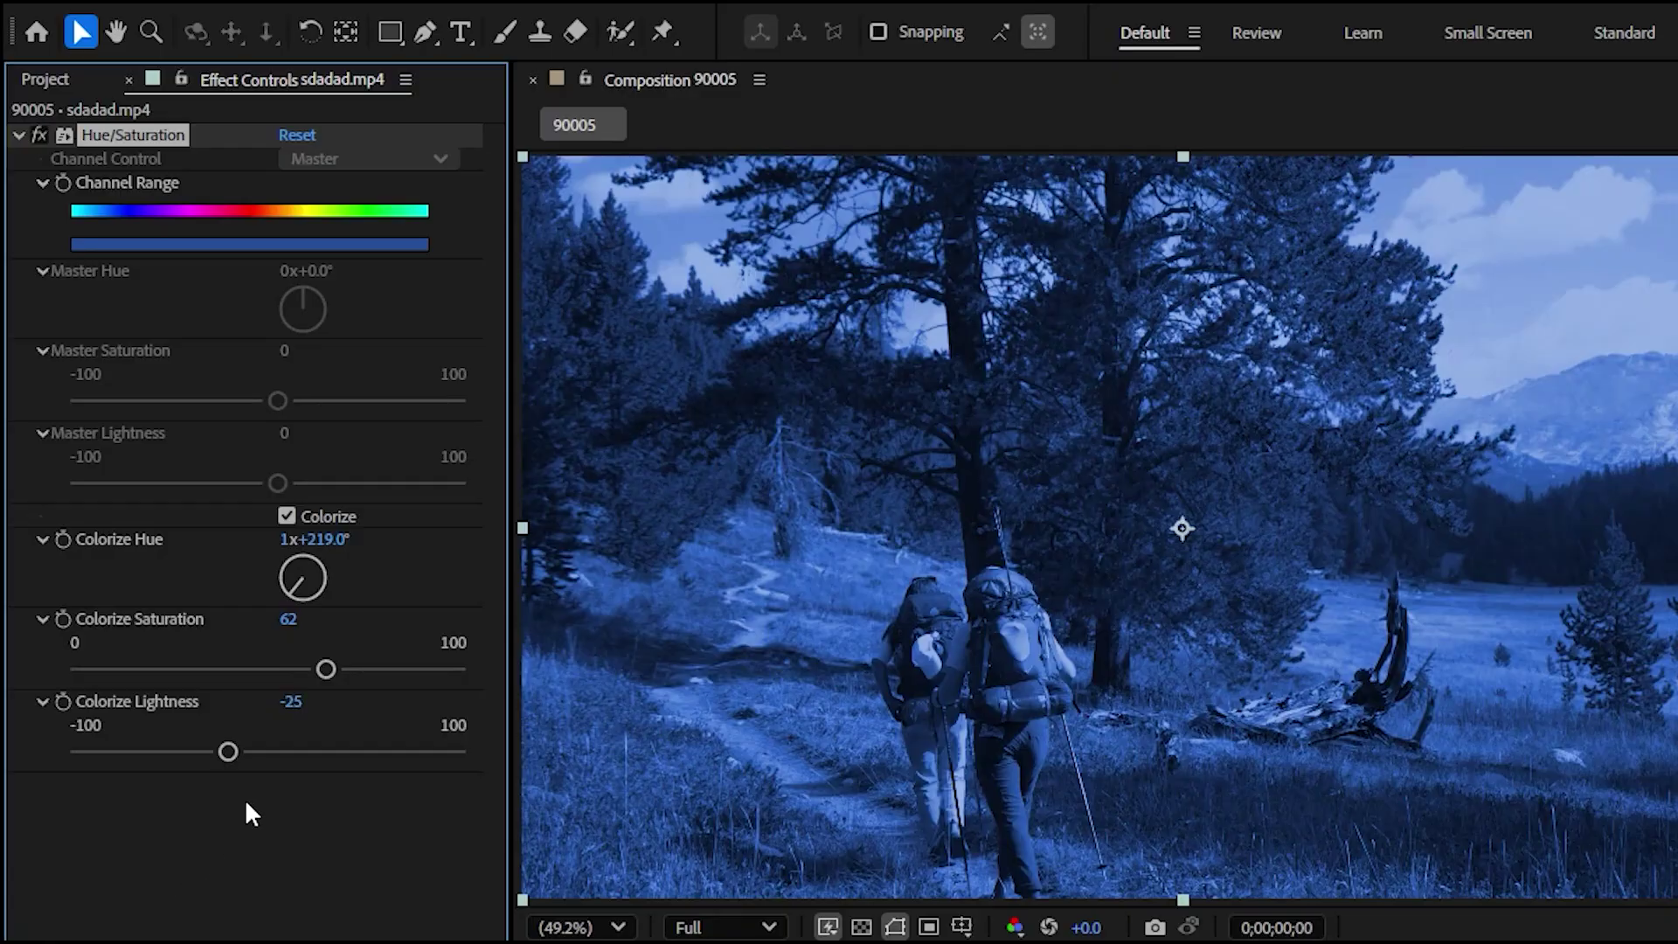
left_click_drag(292, 587, 305, 553)
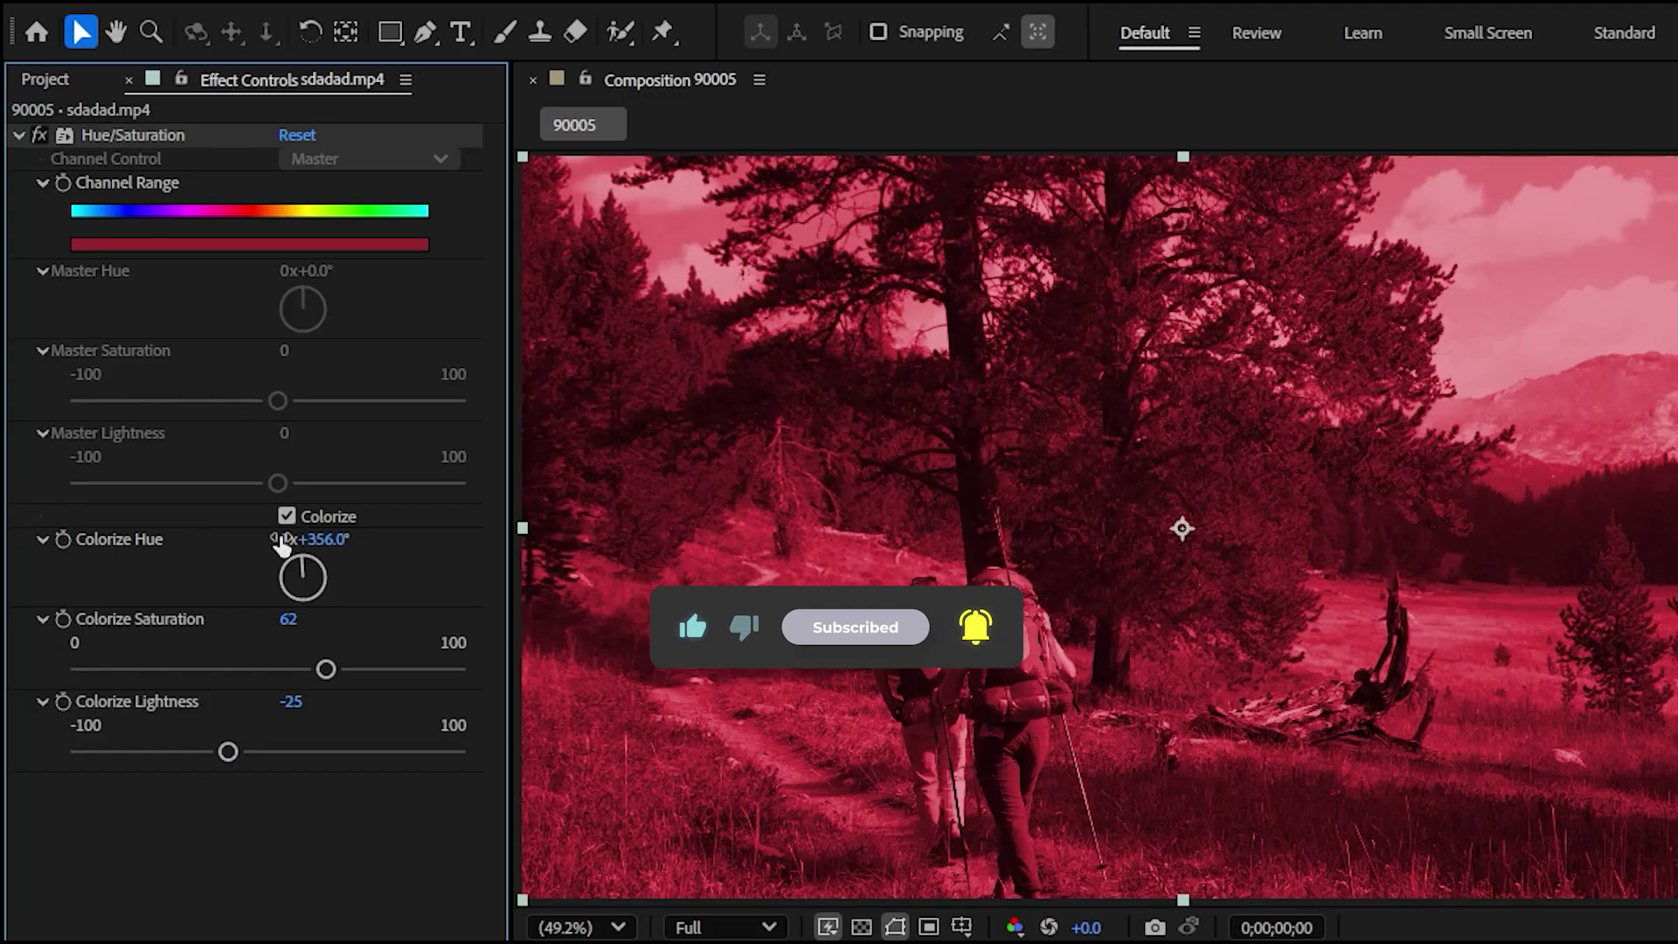
- Toggle the Colorize option to compare the tinted footage with the original colors
left_click(286, 515)
left_click(285, 516)
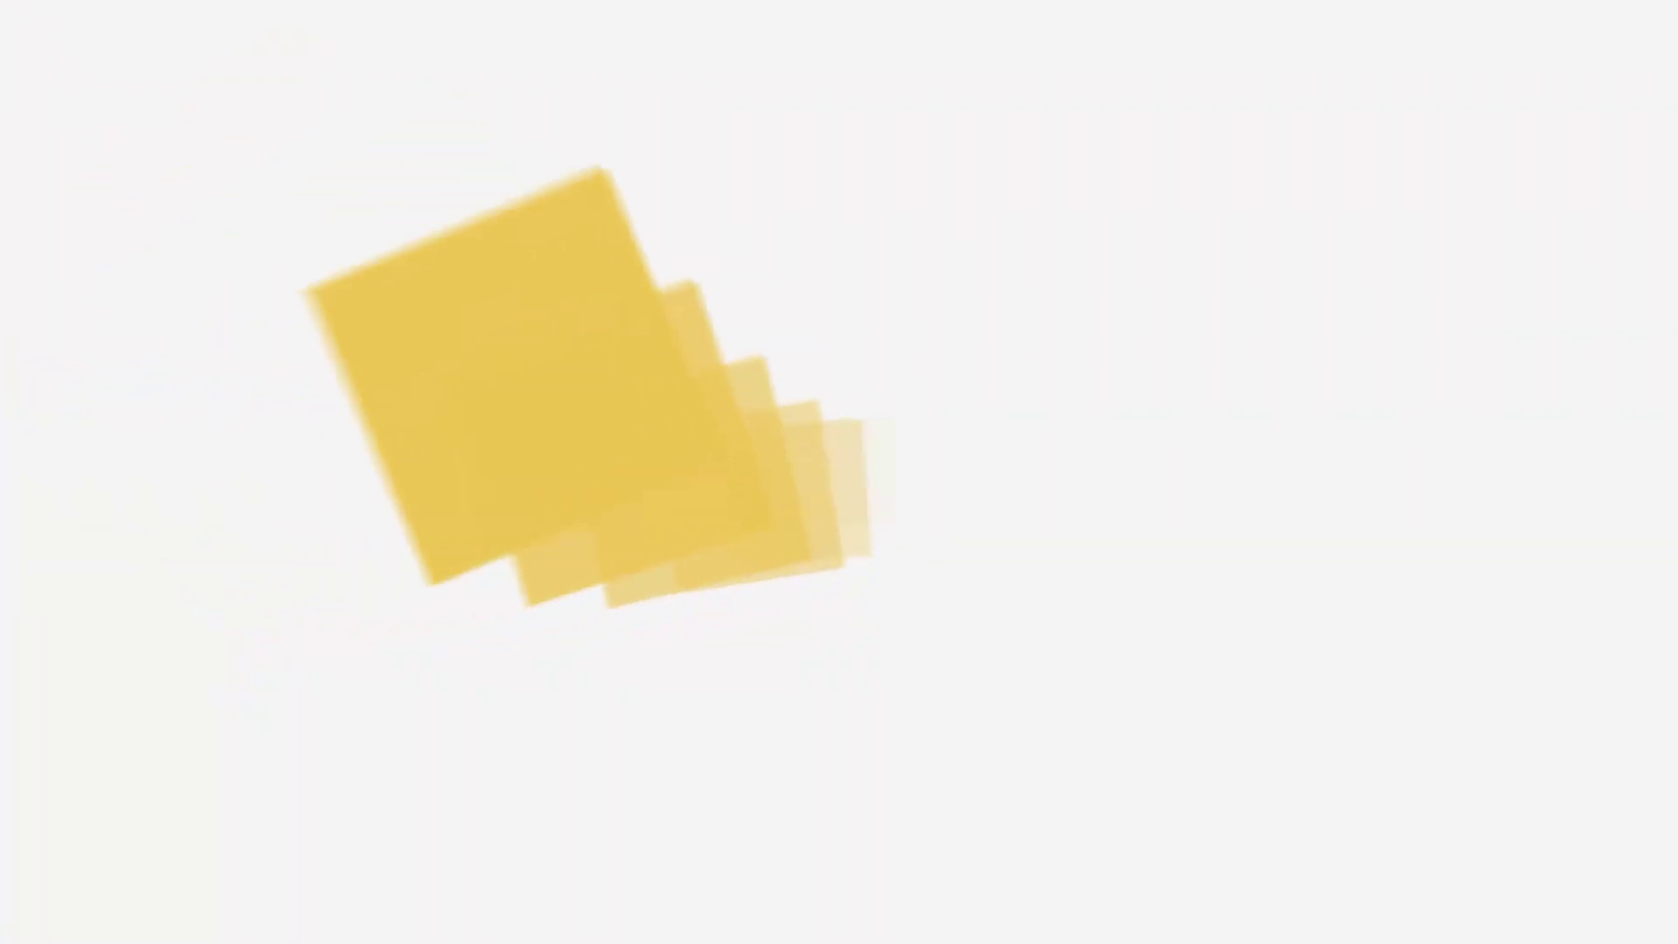